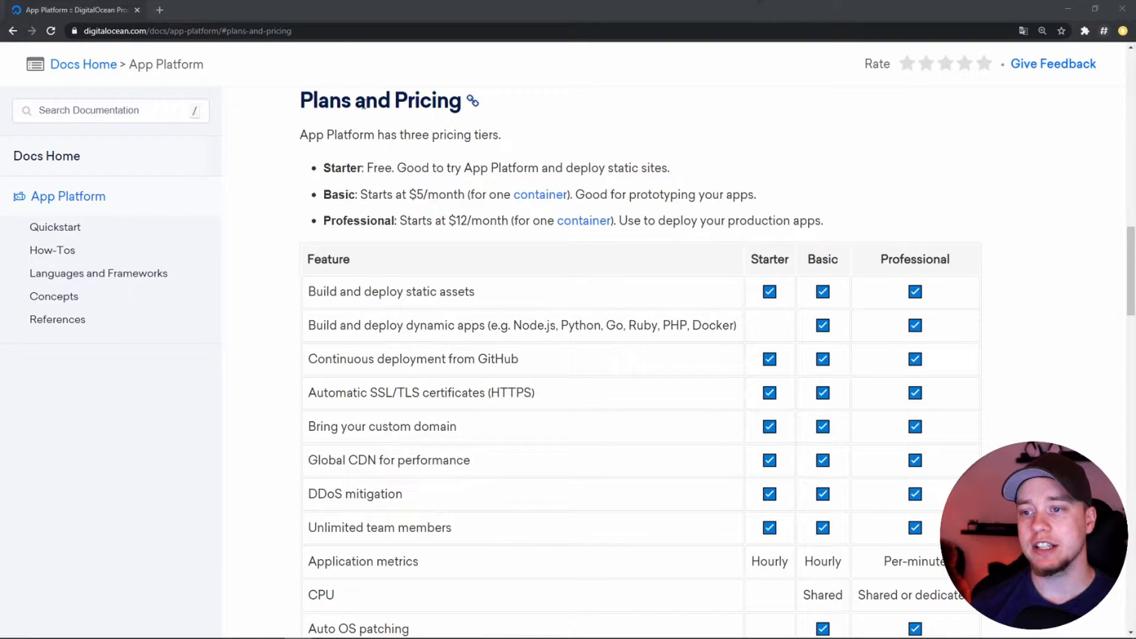
# Examine the Starter, Basic and Professional tiers under Plans and Pricing, including what the free Starter tier offers
pyautogui.moveTo(359, 104); pyautogui.dragTo(449, 103)
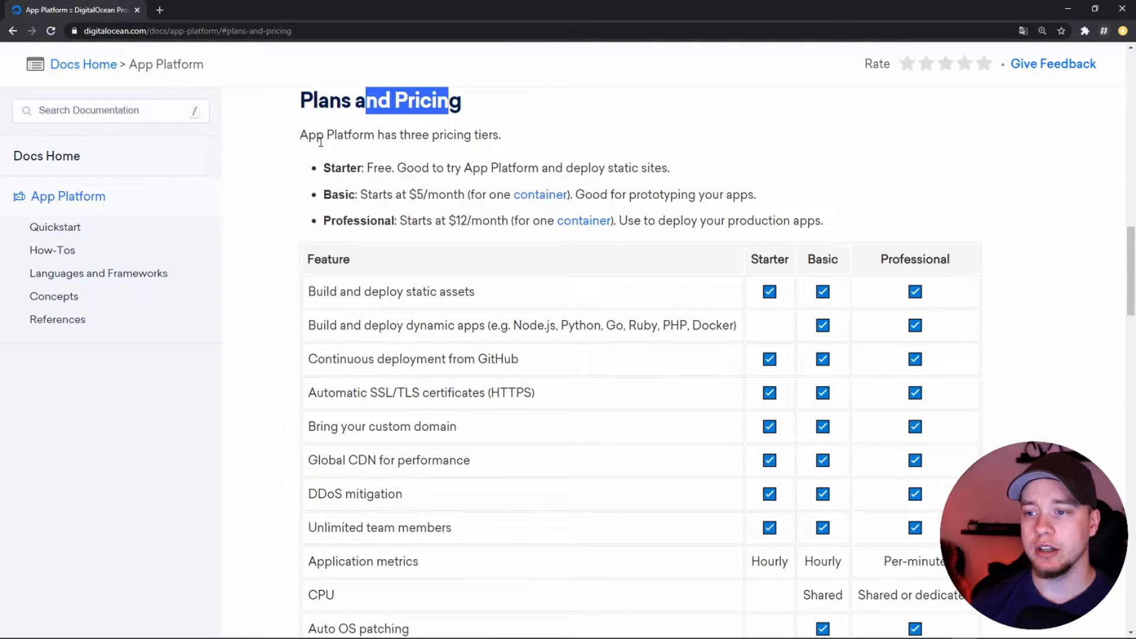
pyautogui.doubleClick(346, 168)
pyautogui.doubleClick(341, 195)
pyautogui.click(357, 227)
pyautogui.doubleClick(358, 222)
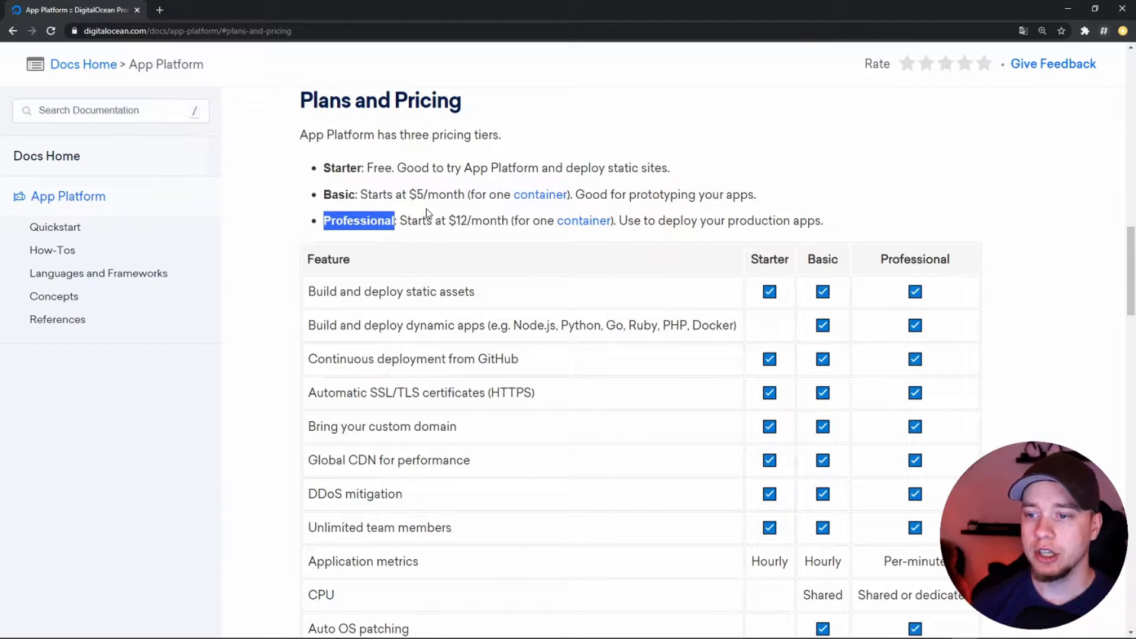
pyautogui.click(370, 190)
pyautogui.moveTo(362, 168); pyautogui.dragTo(664, 169)
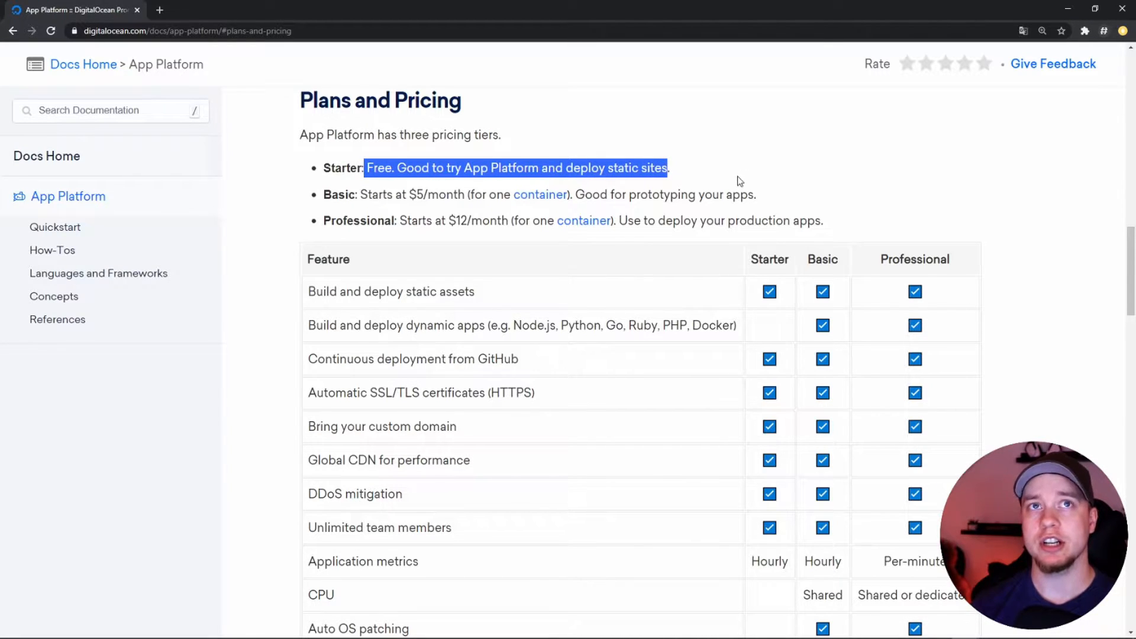
# Read through the plan feature comparison table, from dynamic app deployment and GitHub deployment to the outbound transfer limits
pyautogui.scroll(-1, 408, 278)
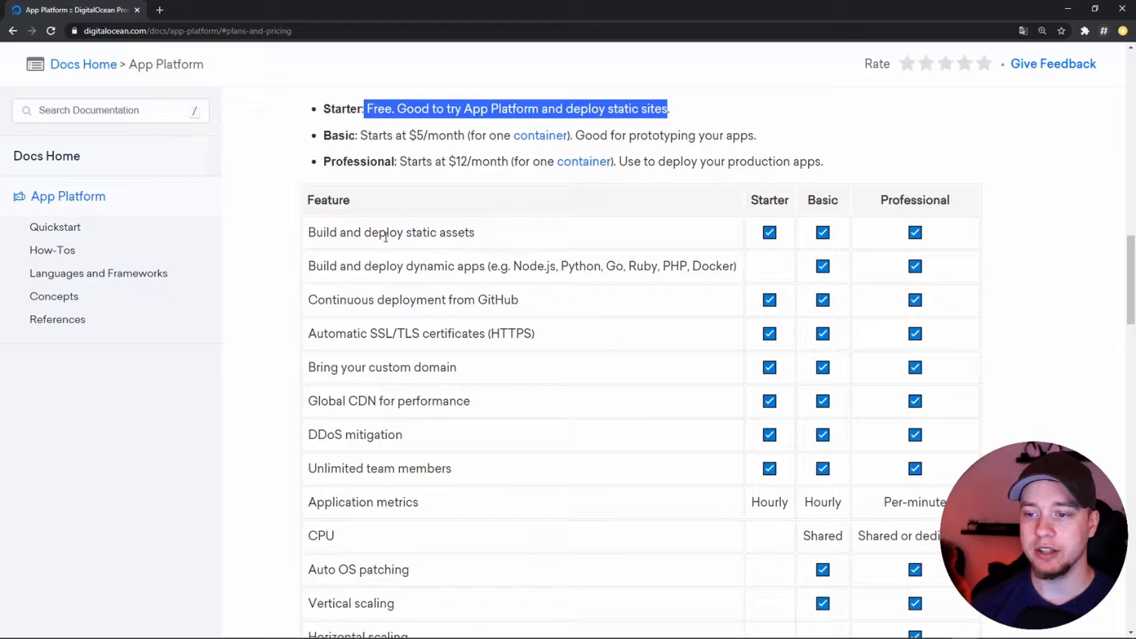
pyautogui.scroll(-1, 560, 282)
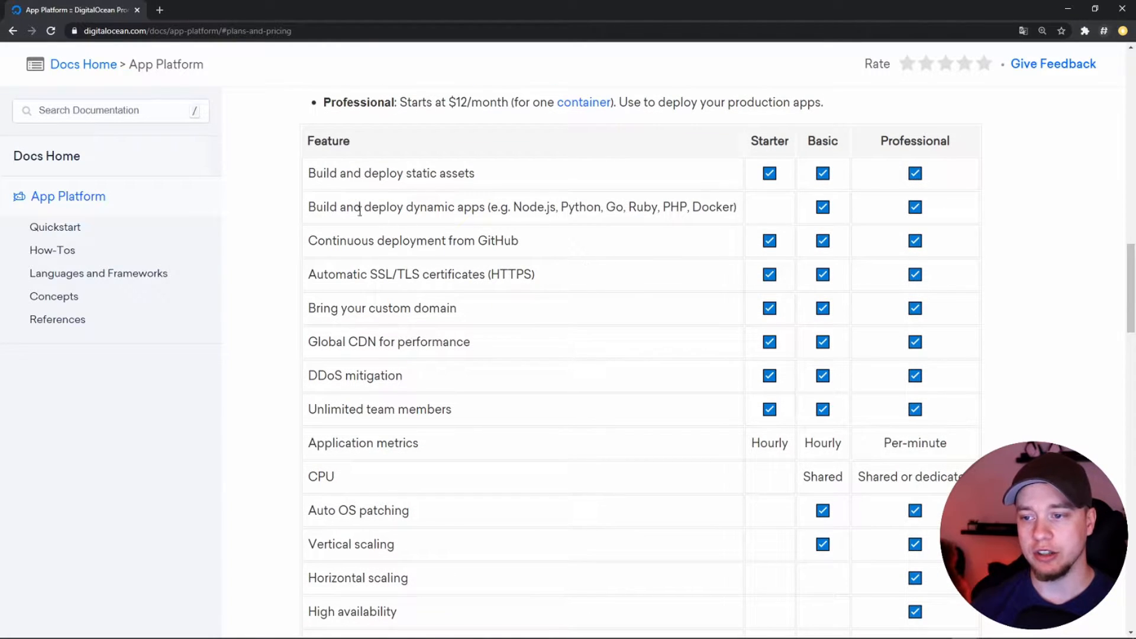
pyautogui.moveTo(336, 207); pyautogui.dragTo(484, 213)
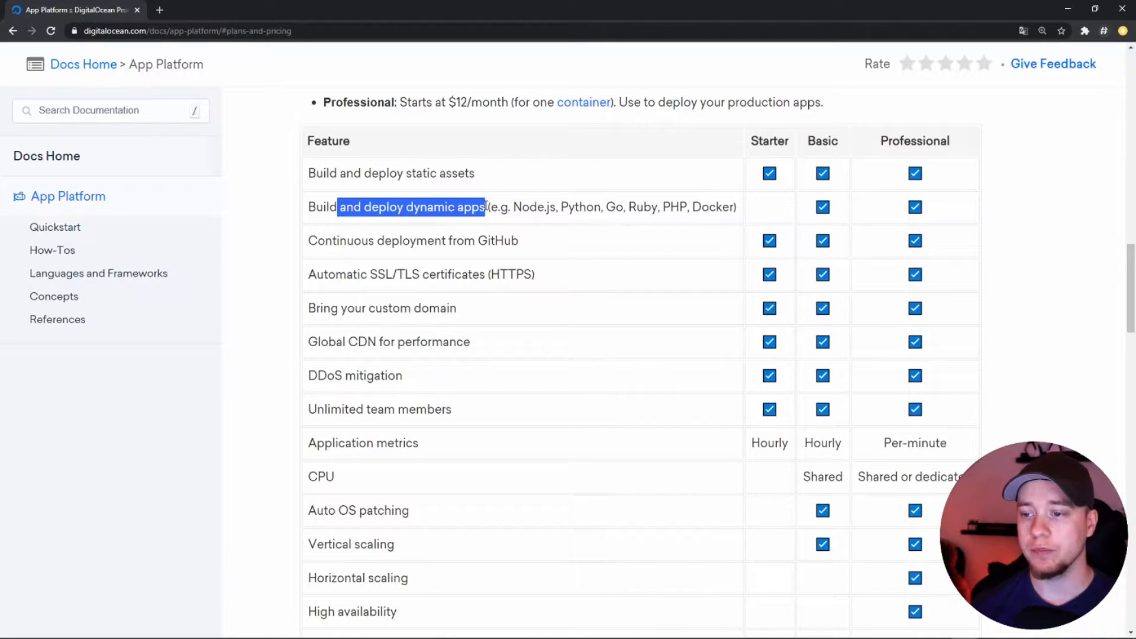
pyautogui.scroll(-1, 510, 213)
pyautogui.moveTo(528, 195); pyautogui.dragTo(332, 185)
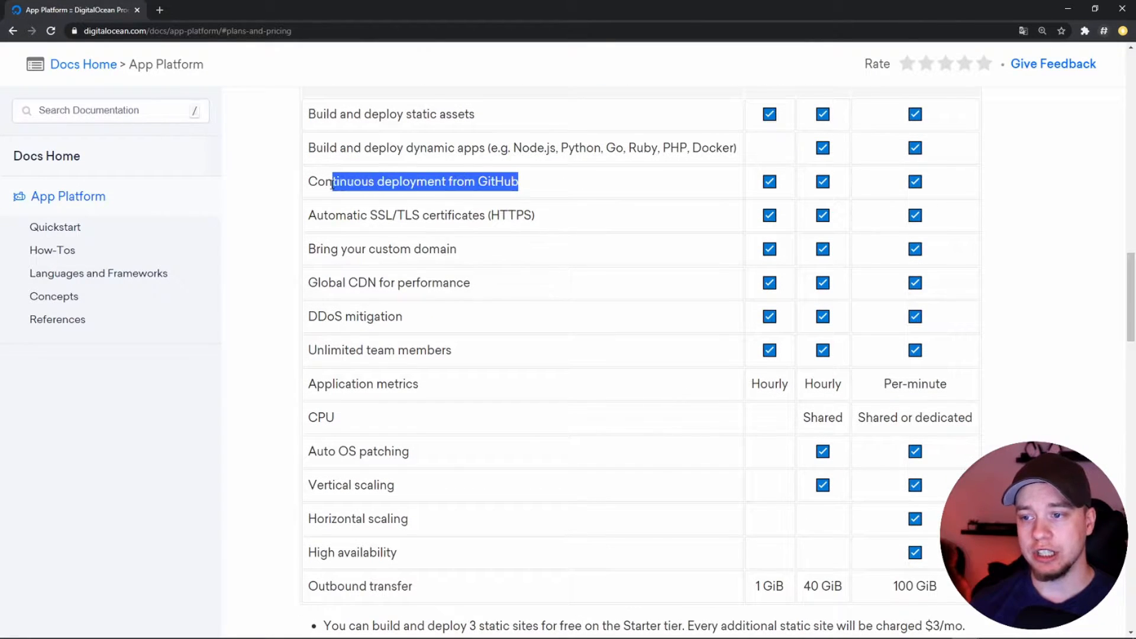
pyautogui.moveTo(535, 216); pyautogui.dragTo(373, 217)
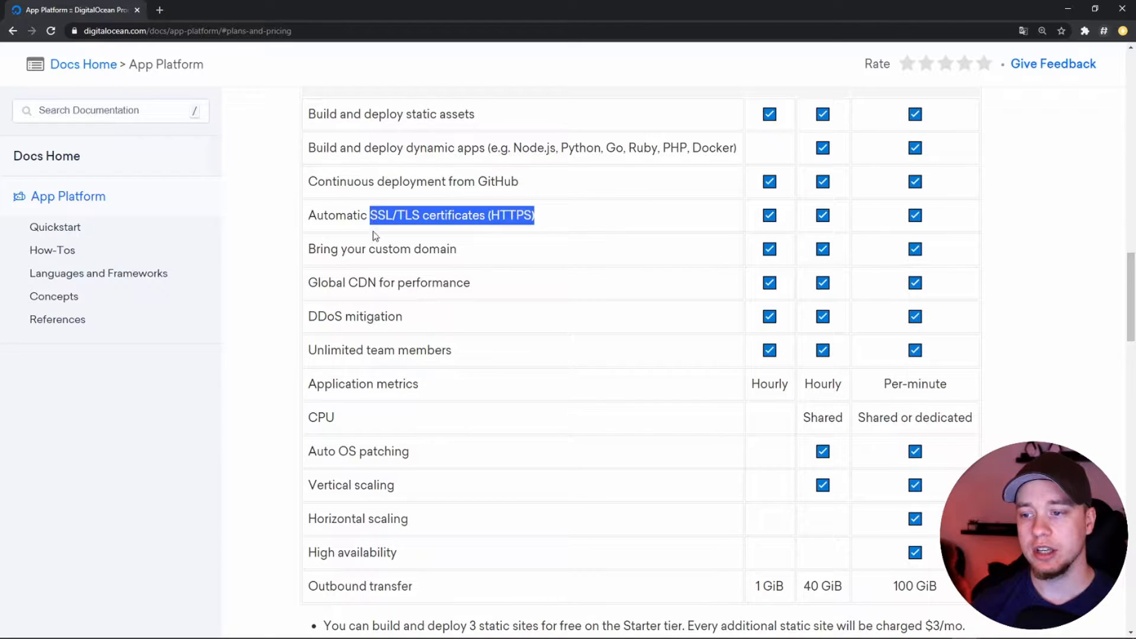
pyautogui.moveTo(463, 256); pyautogui.dragTo(377, 249)
pyautogui.moveTo(474, 287)
pyautogui.mouseDown()
pyautogui.moveTo(358, 283)
pyautogui.moveTo(349, 261)
pyautogui.moveTo(313, 264)
pyautogui.moveTo(351, 291)
pyautogui.moveTo(456, 293)
pyautogui.mouseUp()
pyautogui.scroll(-1, 421, 269)
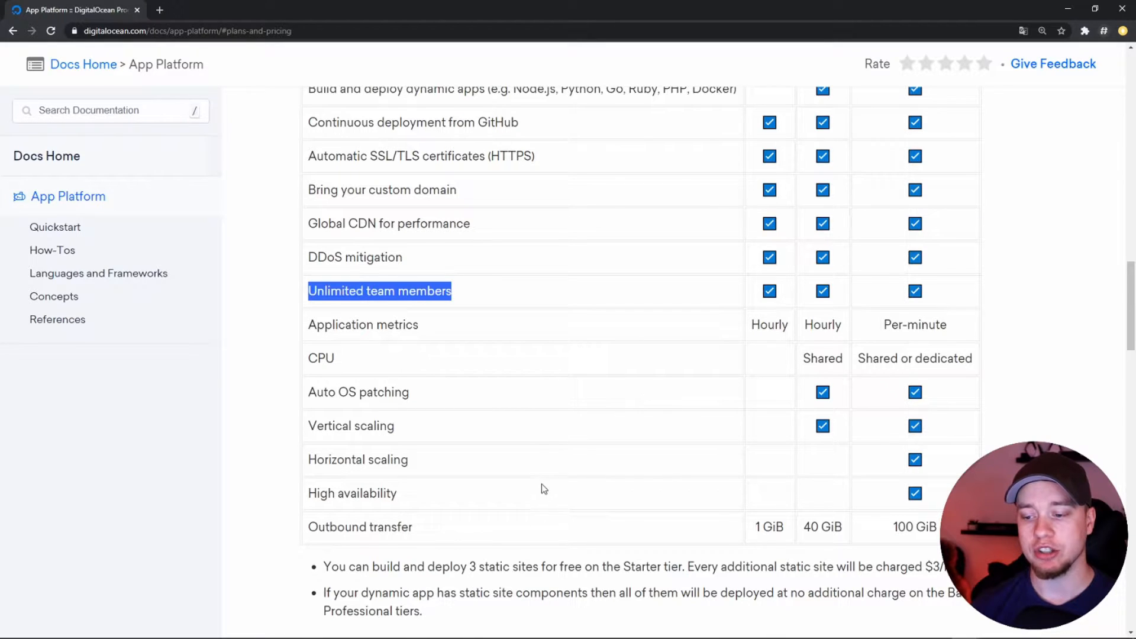
pyautogui.scroll(-1, 543, 484)
pyautogui.moveTo(419, 471); pyautogui.dragTo(786, 469)
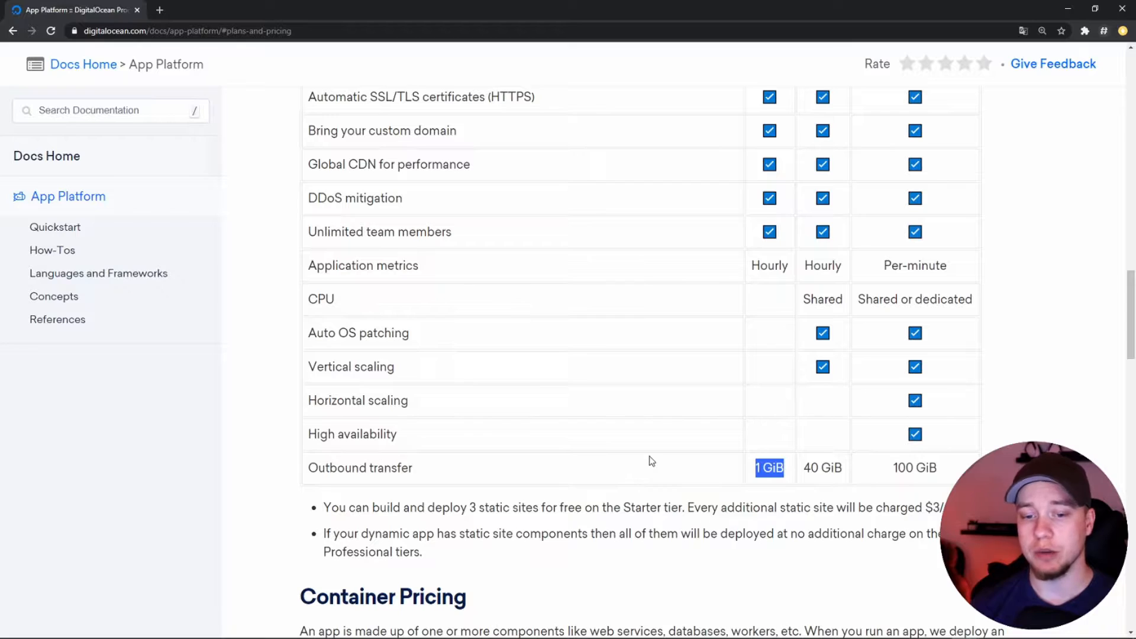
pyautogui.moveTo(835, 467); pyautogui.dragTo(803, 467)
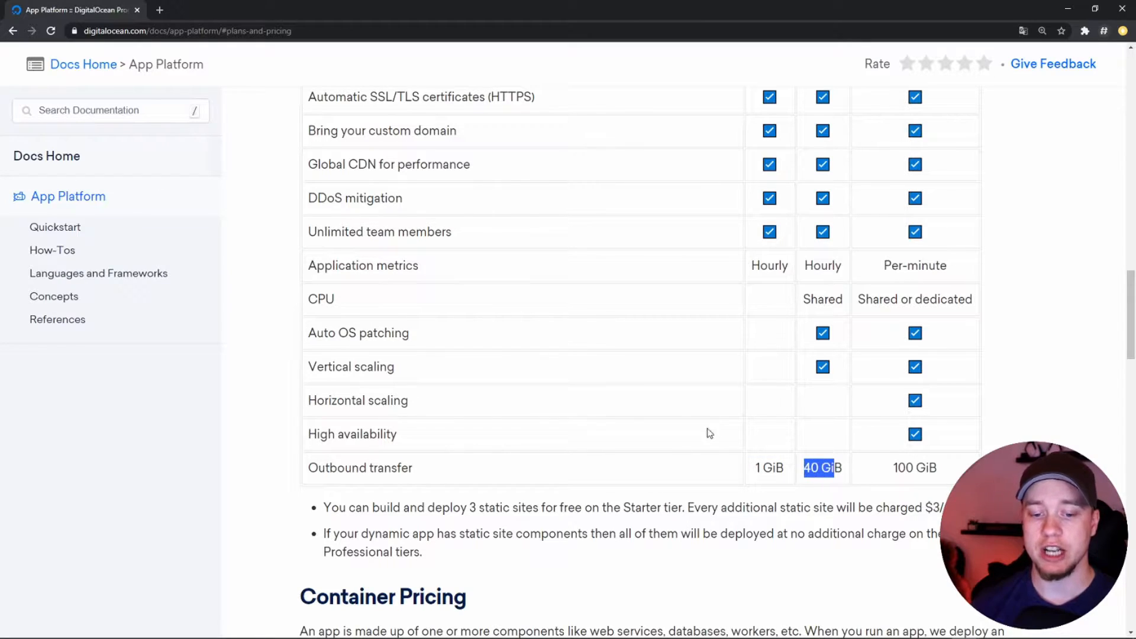
pyautogui.scroll(12, 653, 447)
pyautogui.scroll(-7, 725, 411)
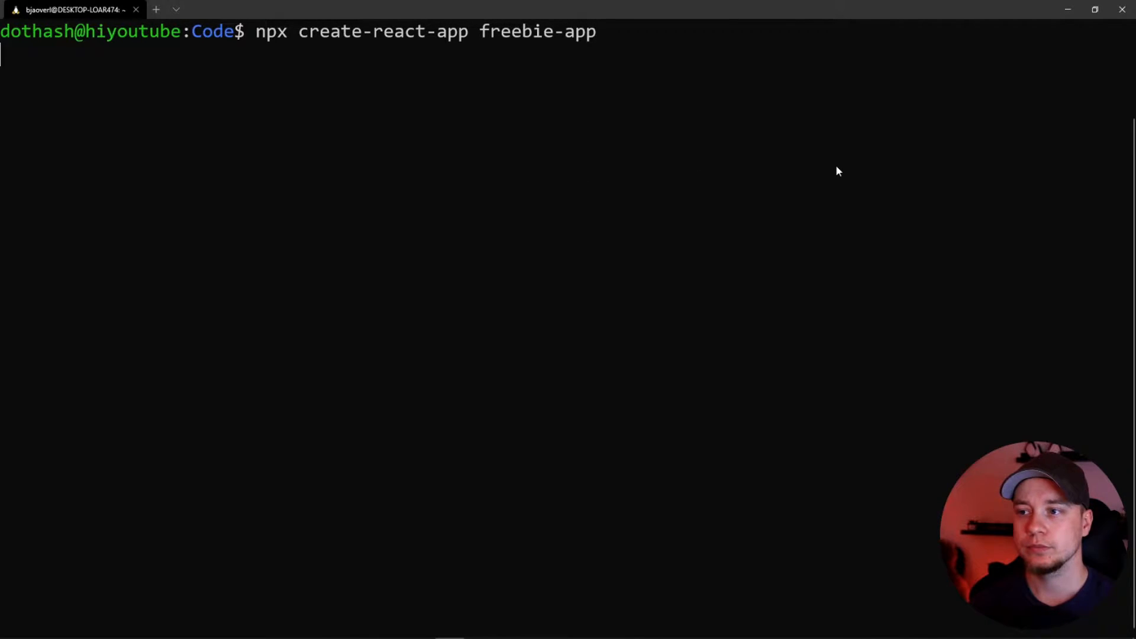
# Create a new React project with "npx create-react-app freebie-app" in the Code directory
pyautogui.press('Return')
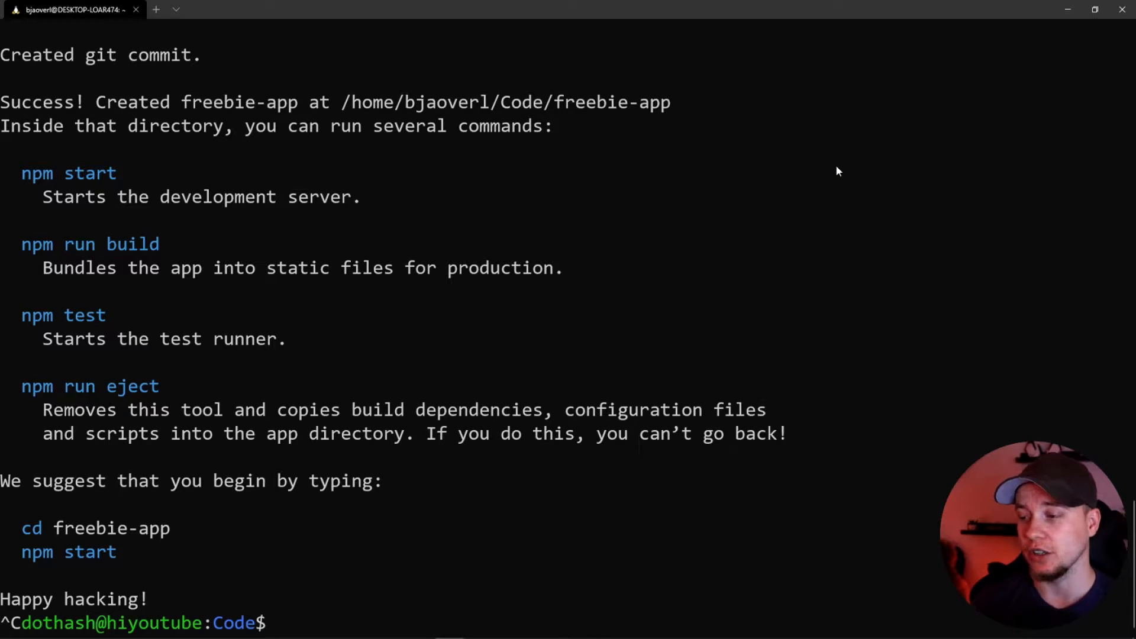
pyautogui.write('cd')
pyautogui.press('BackSpace')
pyautogui.press('BackSpace')
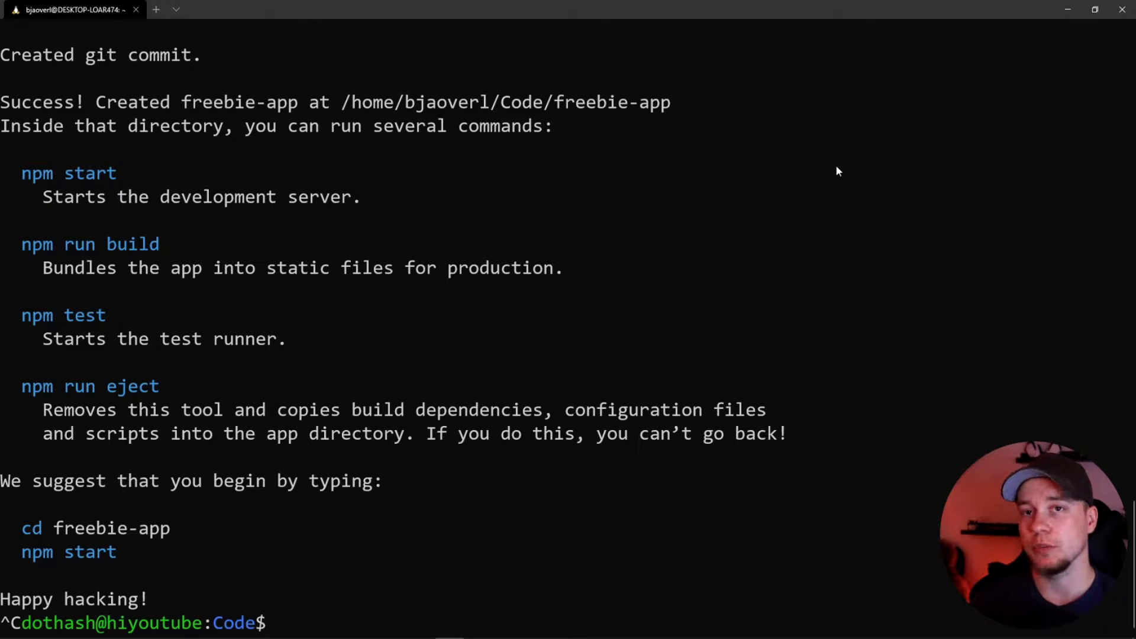
# Go into the freebie-app directory and start the development server with "npm start"
pyautogui.write('cd fre')
pyautogui.press('Tab')
pyautogui.press('Return')
pyautogui.write('npm start')
pyautogui.press('Return')
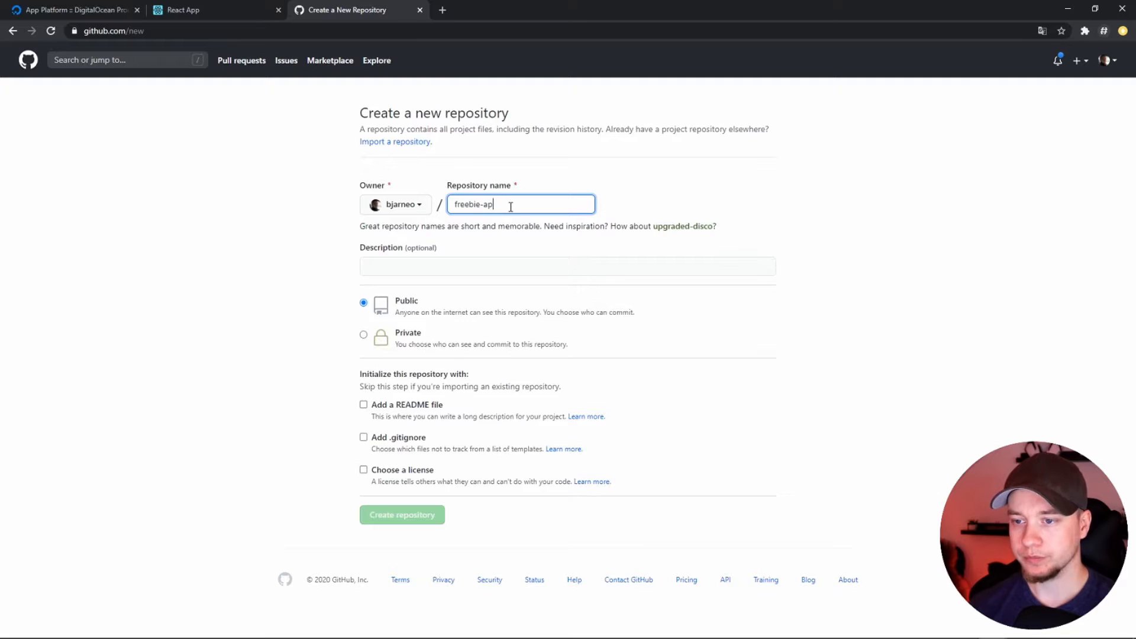
# Create the new GitHub repository freebie-app with private visibility and no initial files
pyautogui.click(364, 335)
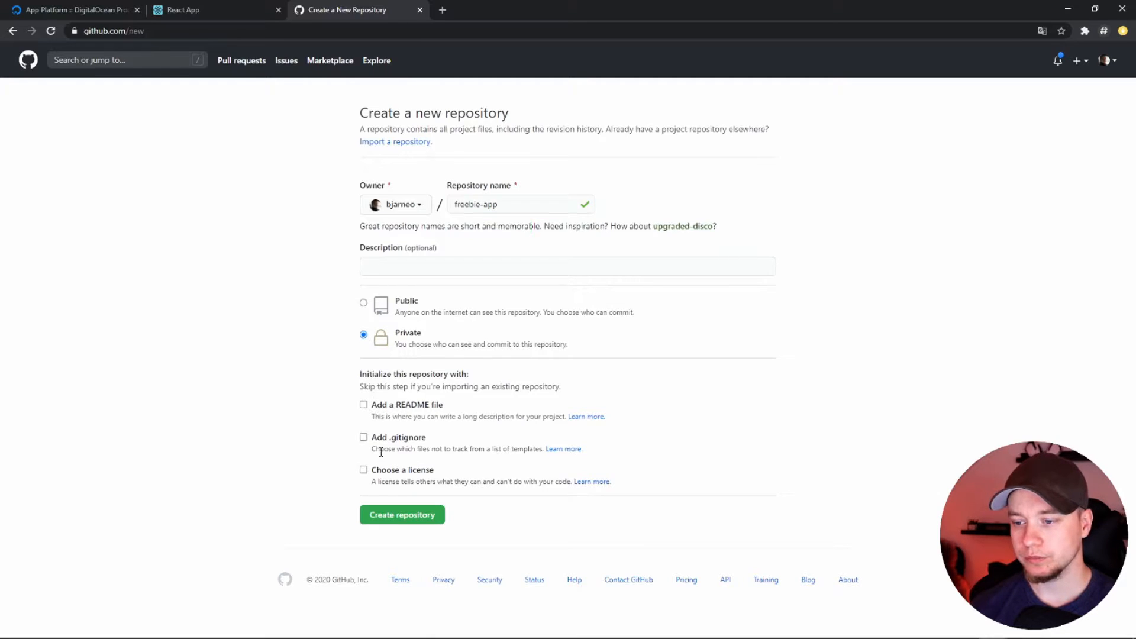
pyautogui.click(385, 516)
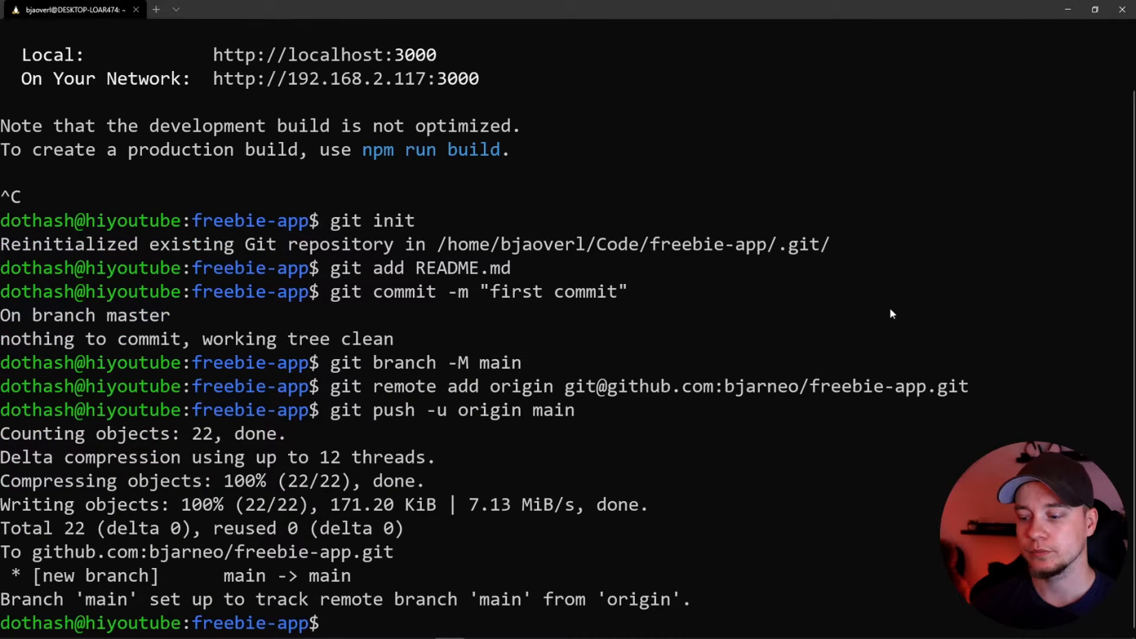
# Switch from the terminal back to the browser and reload the freebie-app repository page
pyautogui.hotkey('alt', 'Tab')
pyautogui.press('F5')
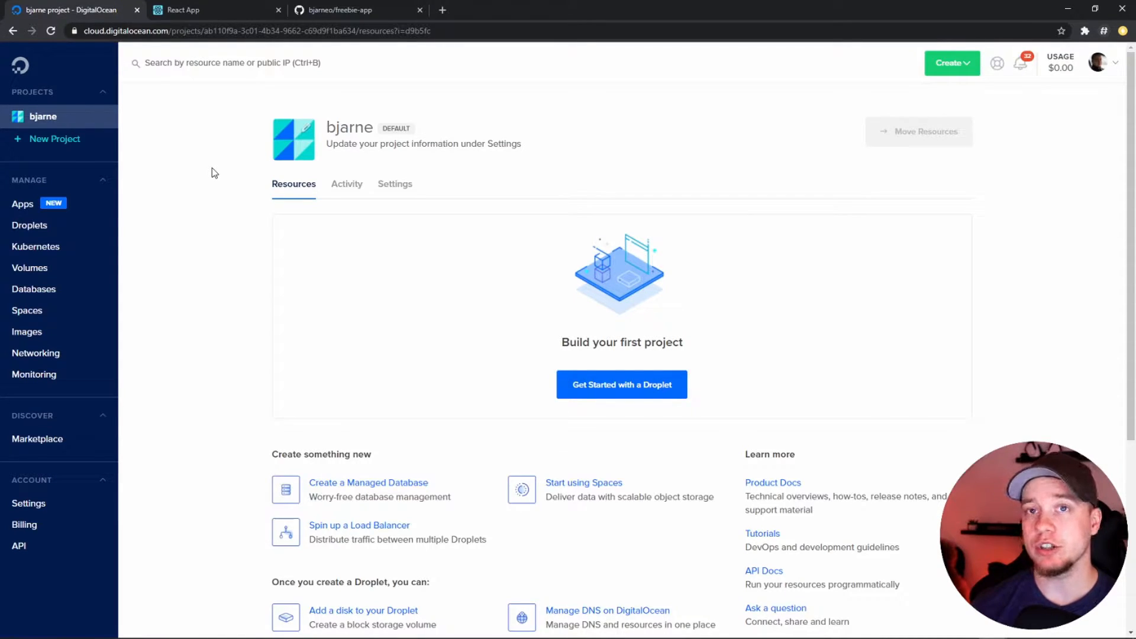
# Start launching a new app in DigitalOcean Apps and select the freebie-app GitHub repository as its source
pyautogui.click(78, 207)
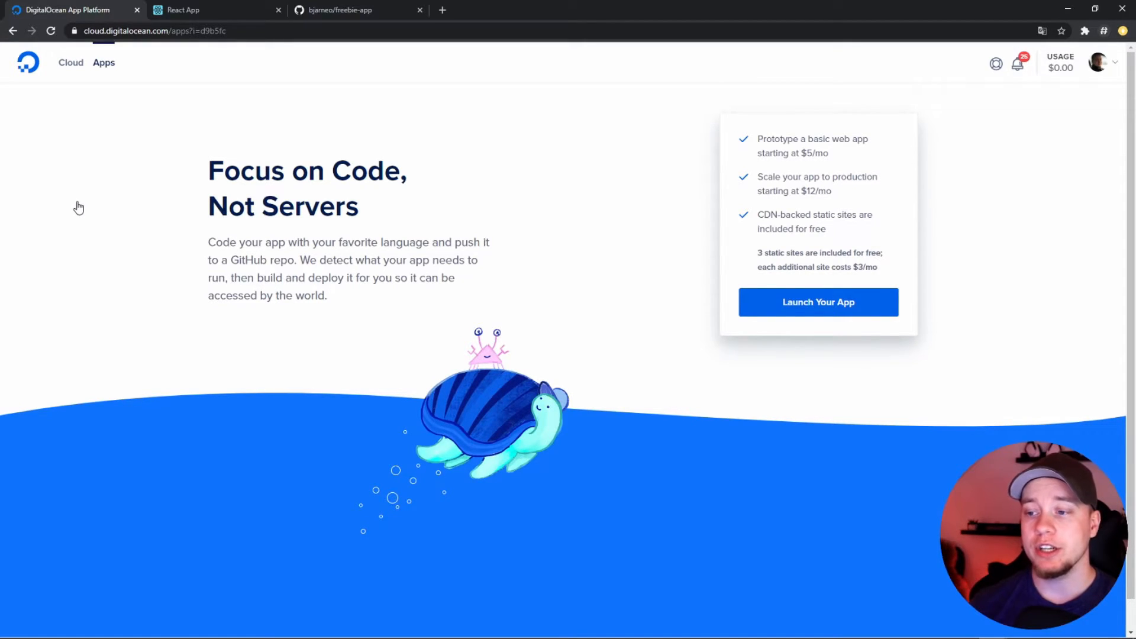
pyautogui.click(769, 306)
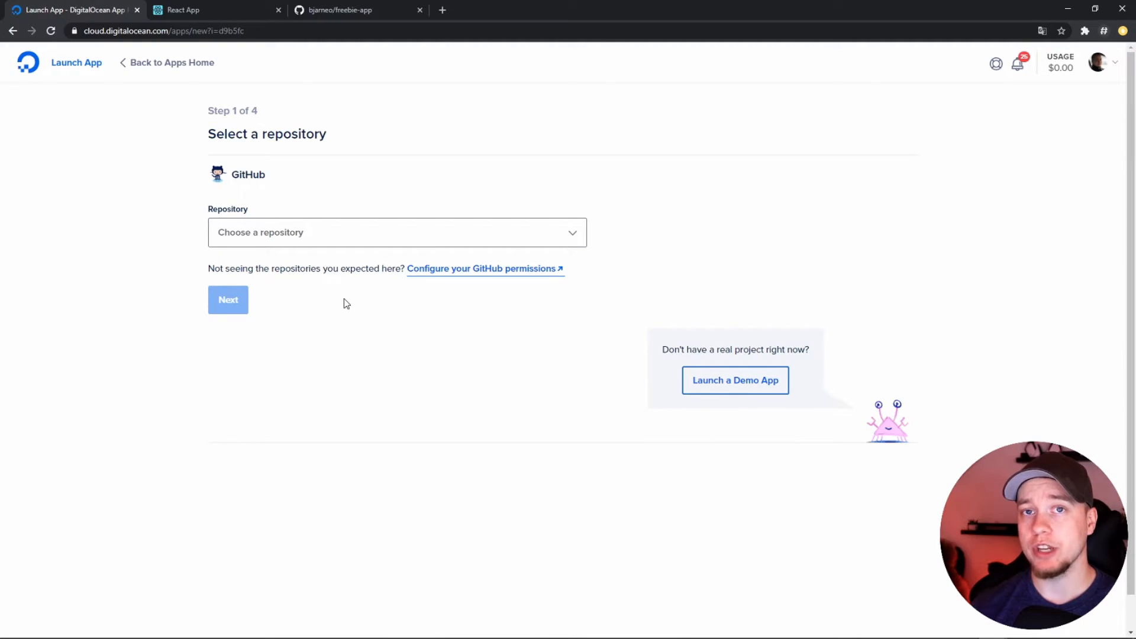
pyautogui.click(314, 239)
pyautogui.write('freebie-')
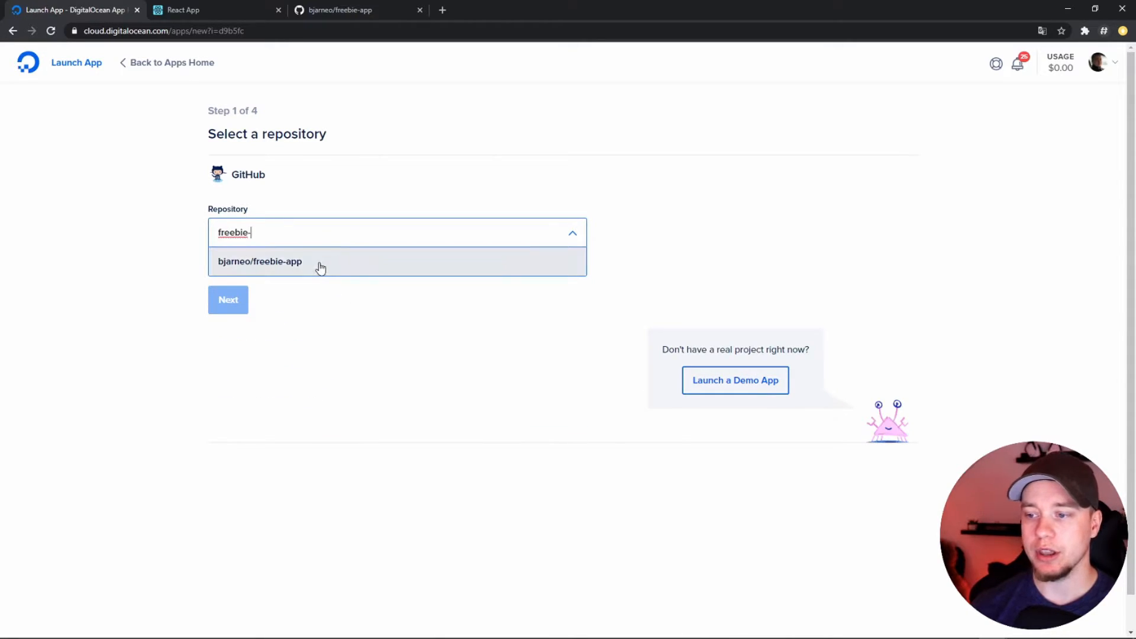
pyautogui.click(320, 268)
pyautogui.click(239, 305)
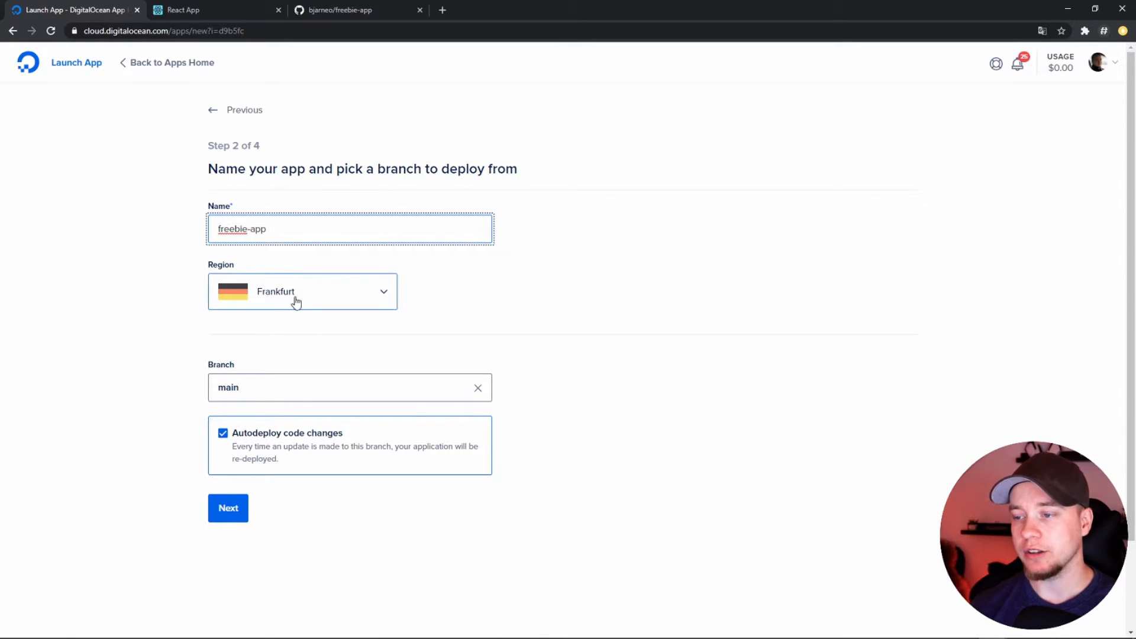
# Check the available regions, keep Frankfurt with the main branch and autodeploy, and continue to the component configuration
pyautogui.click(330, 296)
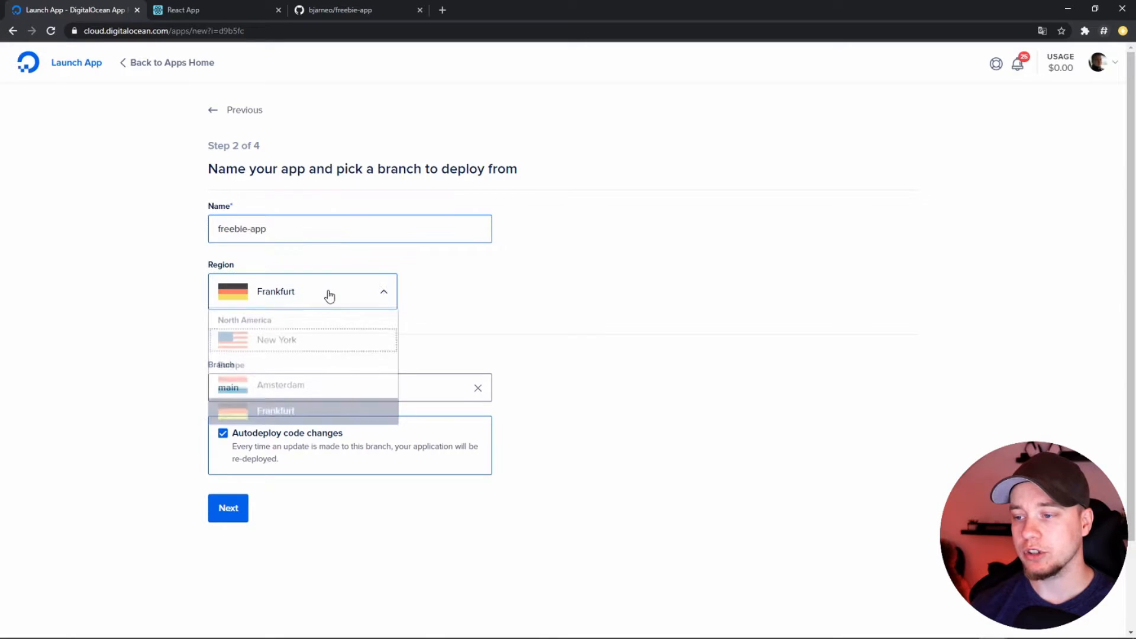
pyautogui.click(459, 329)
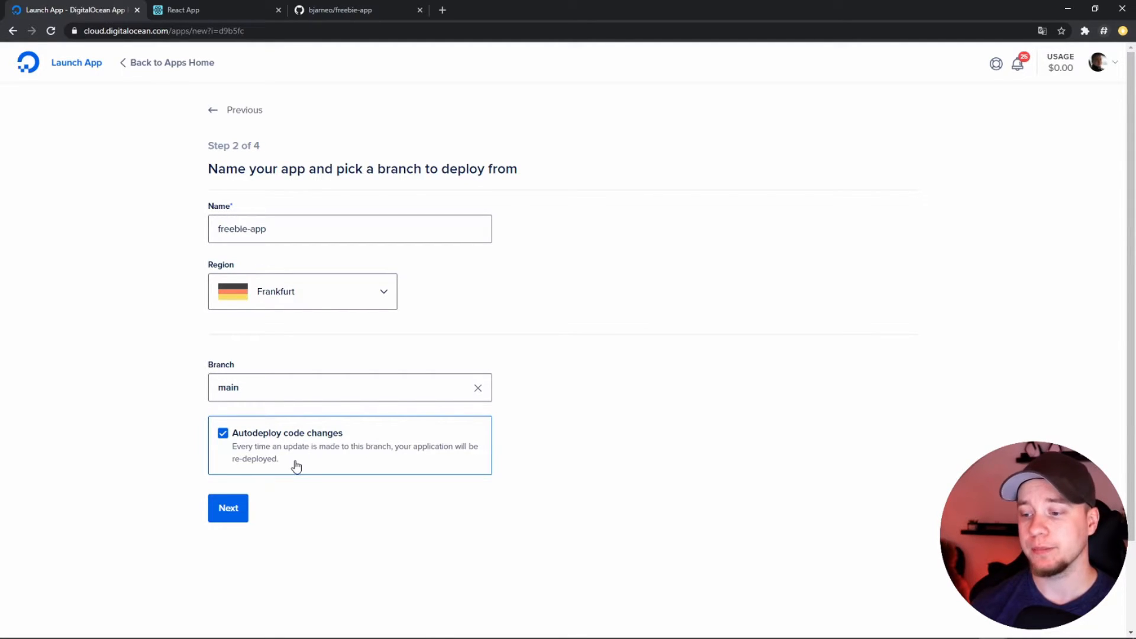
pyautogui.click(231, 508)
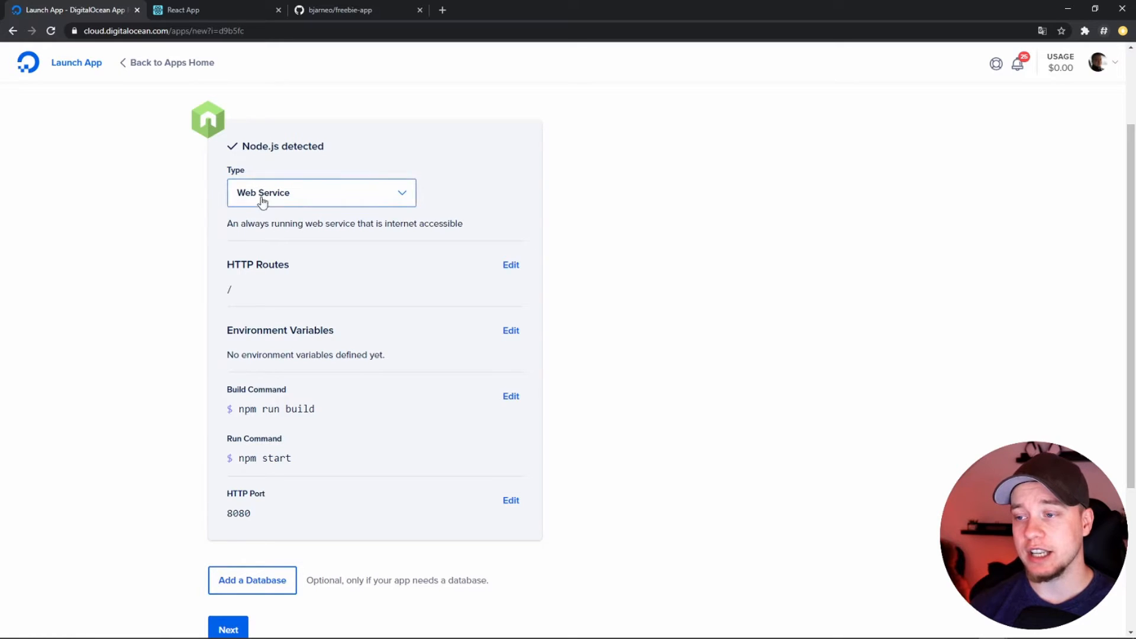
# Set the component type to Static Site and its build command to "npm run build && rm -rf ./public && mv ./build ./public"
pyautogui.click(315, 204)
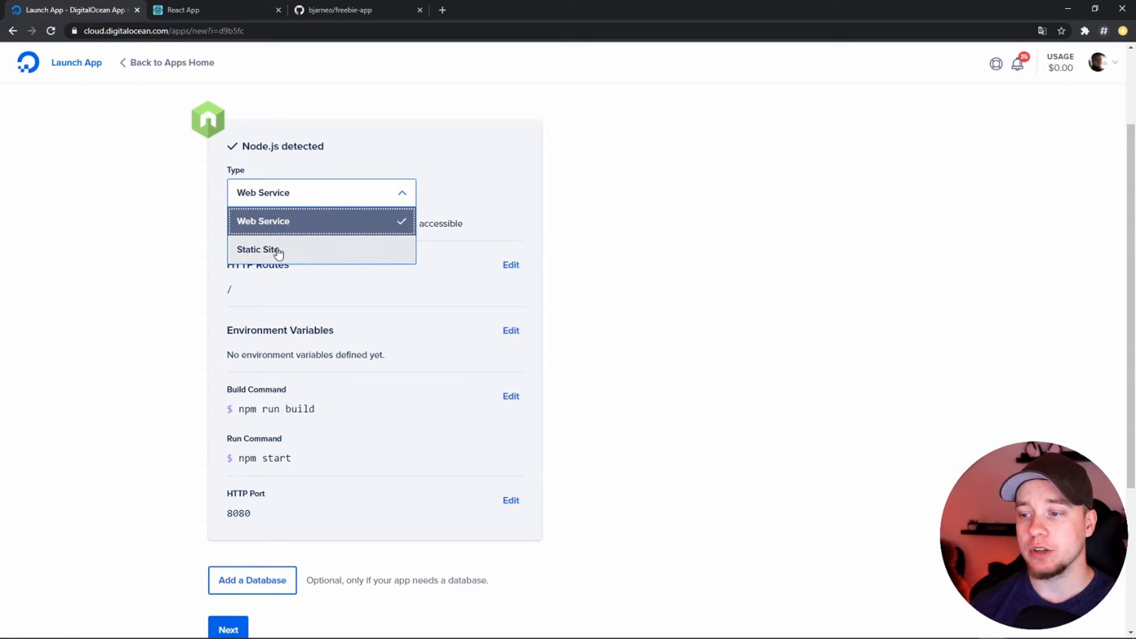
pyautogui.click(277, 251)
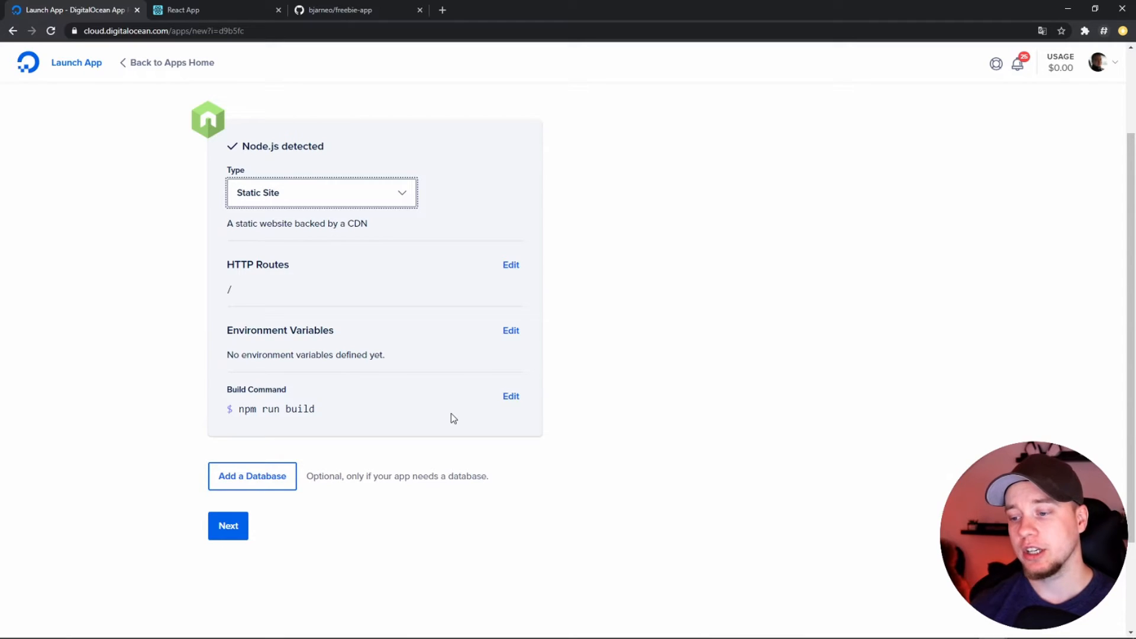
pyautogui.click(503, 397)
pyautogui.tripleClick(371, 421)
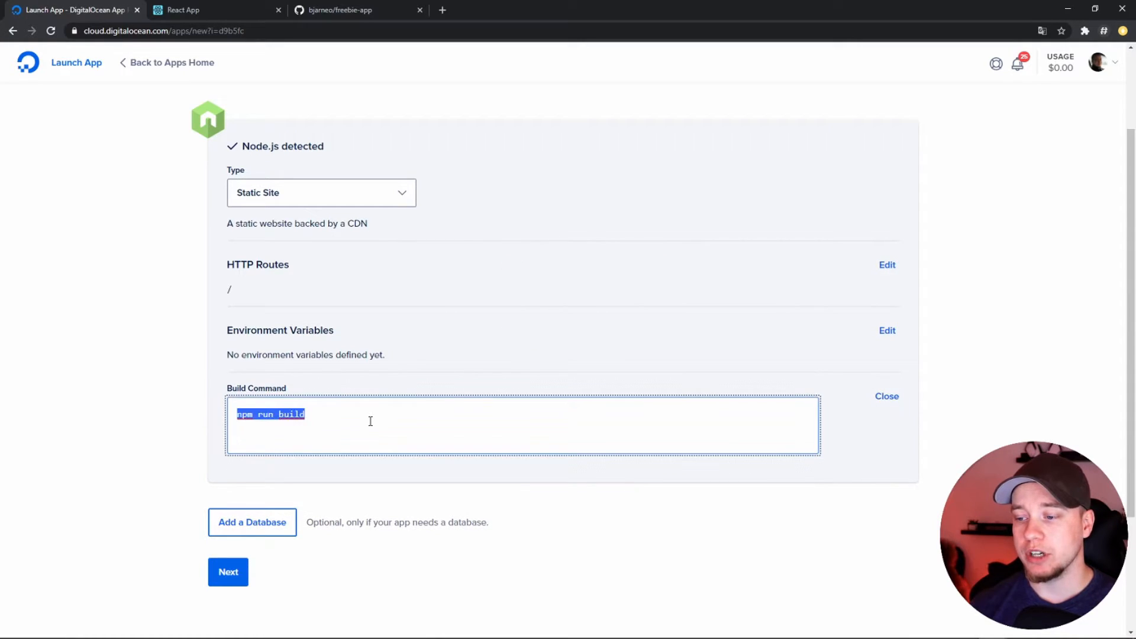
pyautogui.write('npm run build && rm -rf ./public && mv ./build ./public')
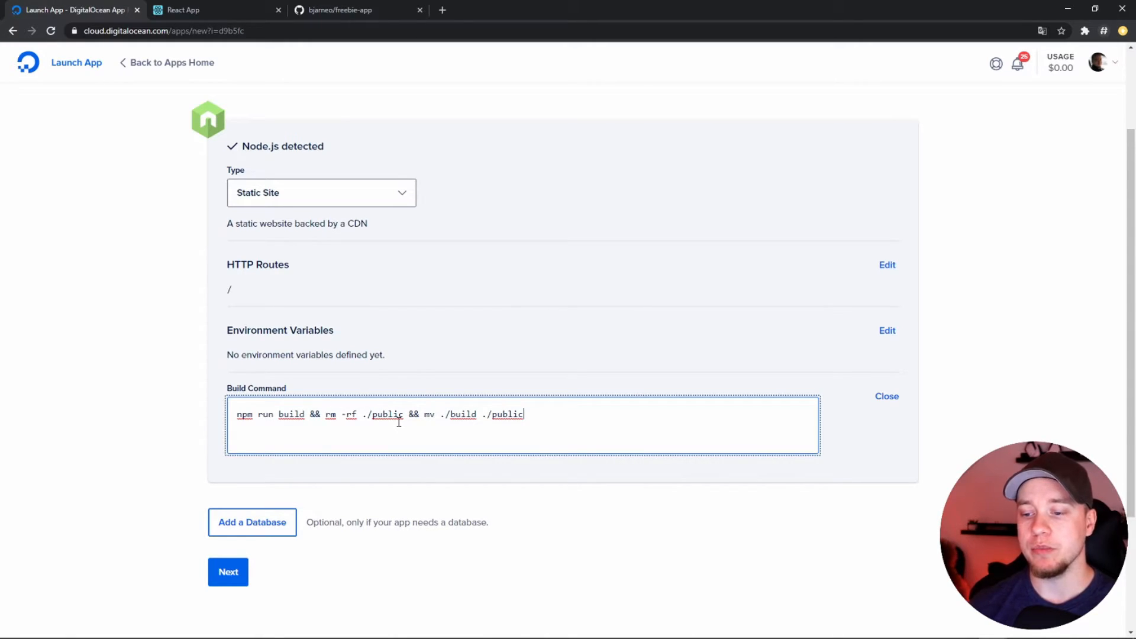
pyautogui.moveTo(477, 414); pyautogui.dragTo(524, 415)
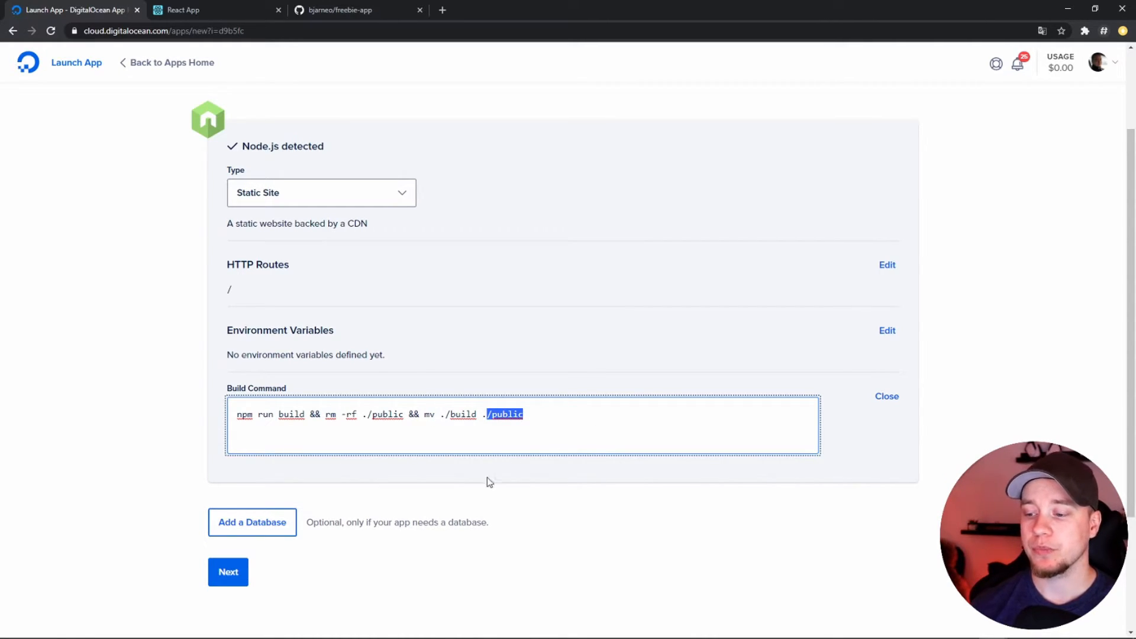
pyautogui.click(887, 397)
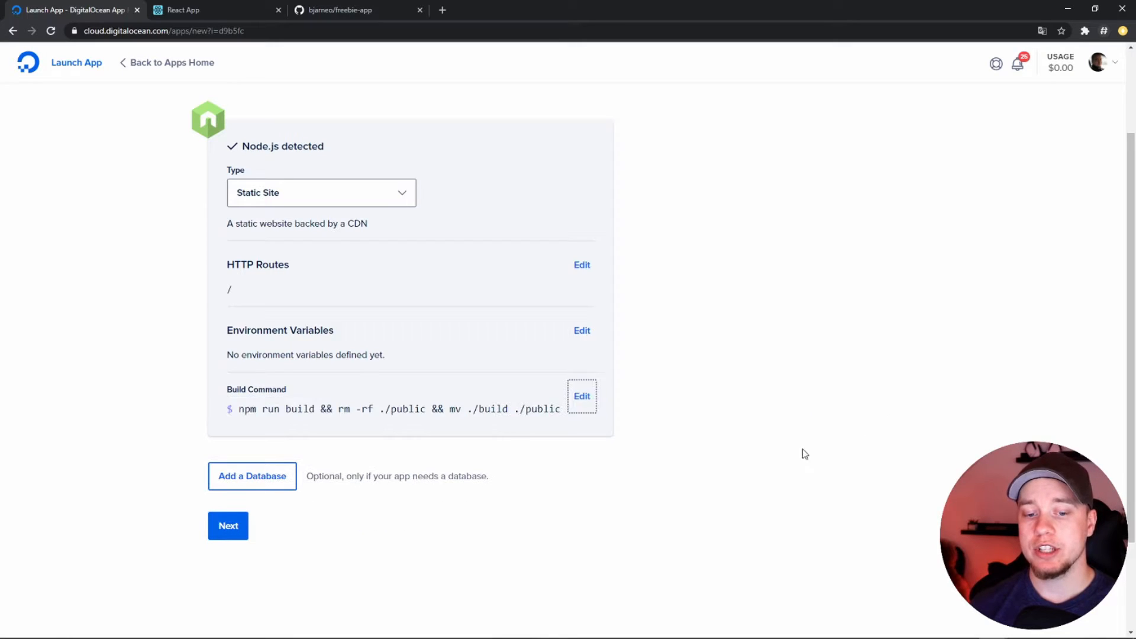
# Launch the app on the Starter plan and open the live logs of its initial deployment
pyautogui.click(236, 528)
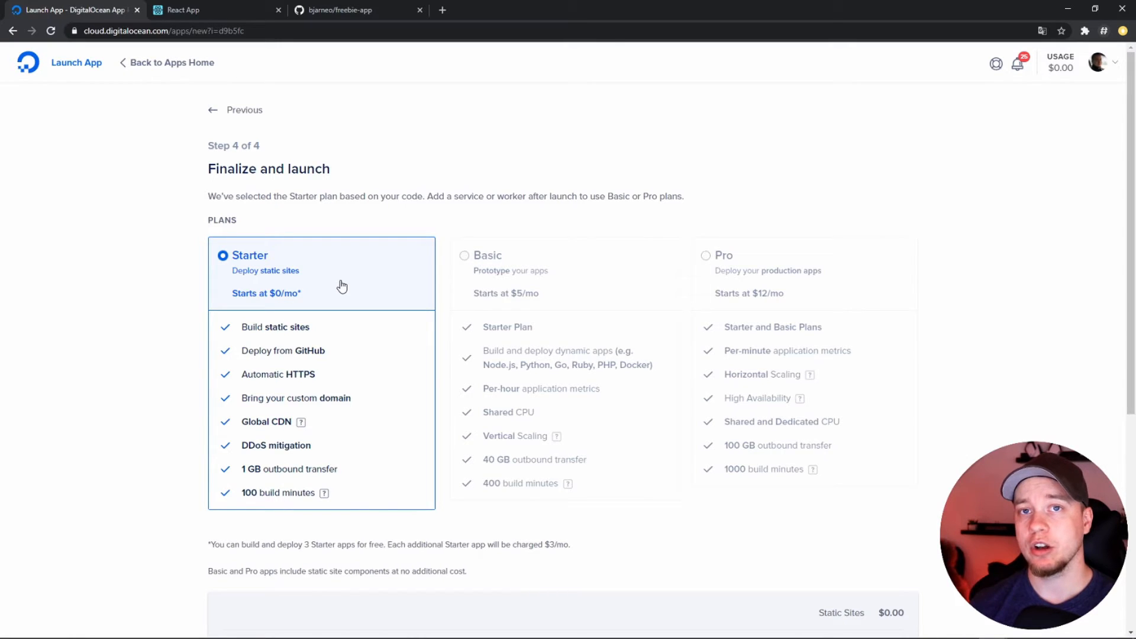
pyautogui.scroll(-4, 890, 424)
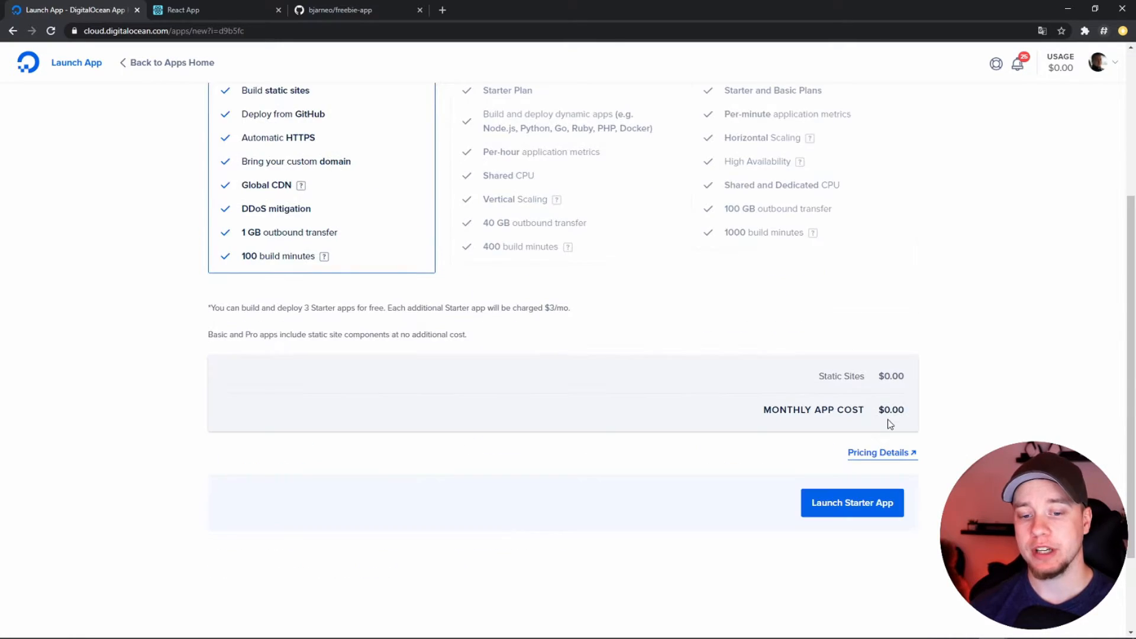
pyautogui.click(839, 502)
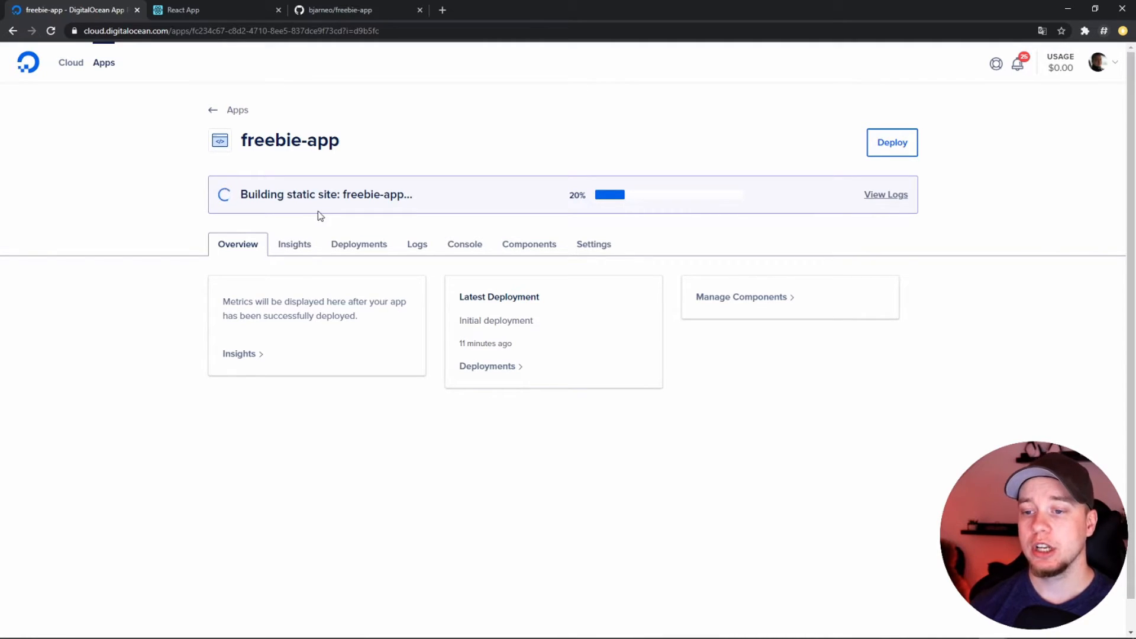
pyautogui.click(880, 196)
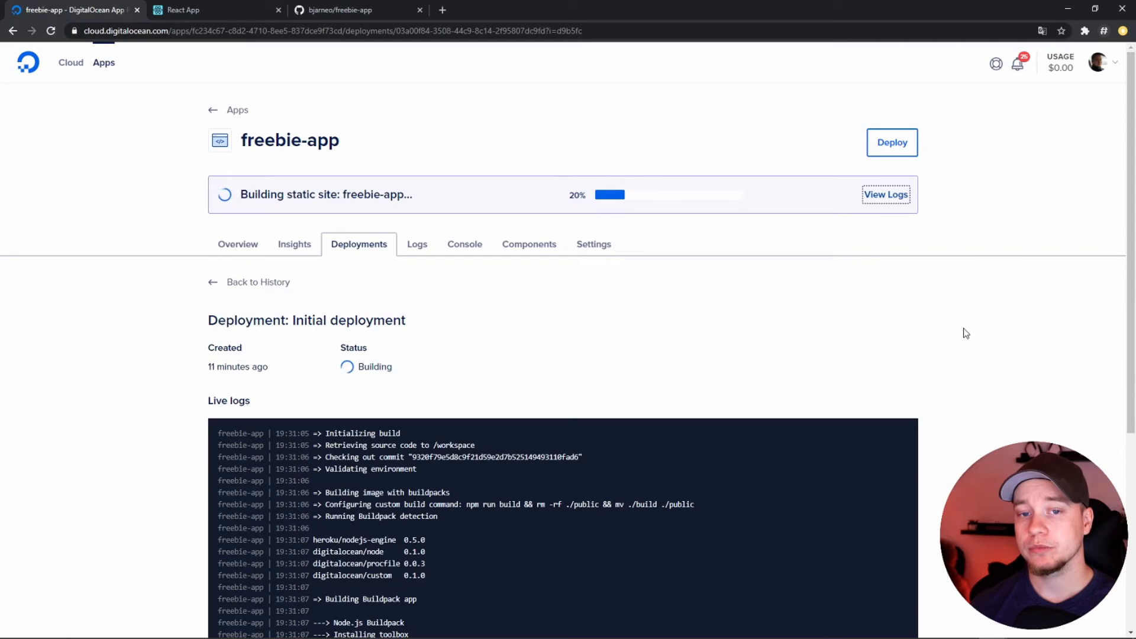
# Check the initial deployment's live logs and review the app's settings through to the option for destroying it
pyautogui.scroll(-3, 964, 332)
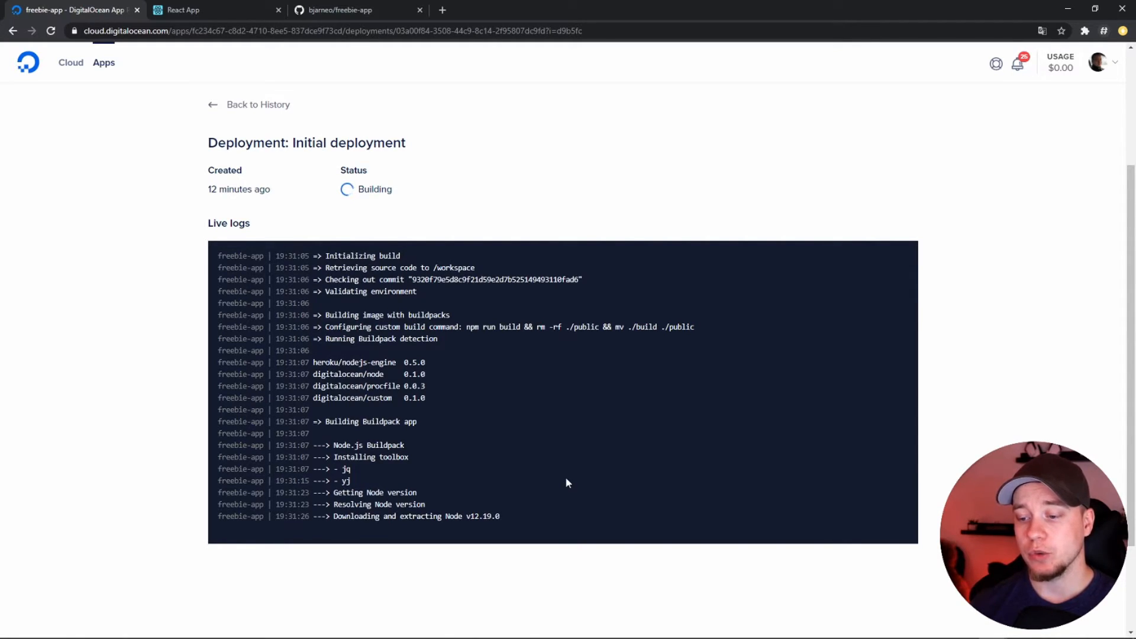
pyautogui.scroll(3, 689, 307)
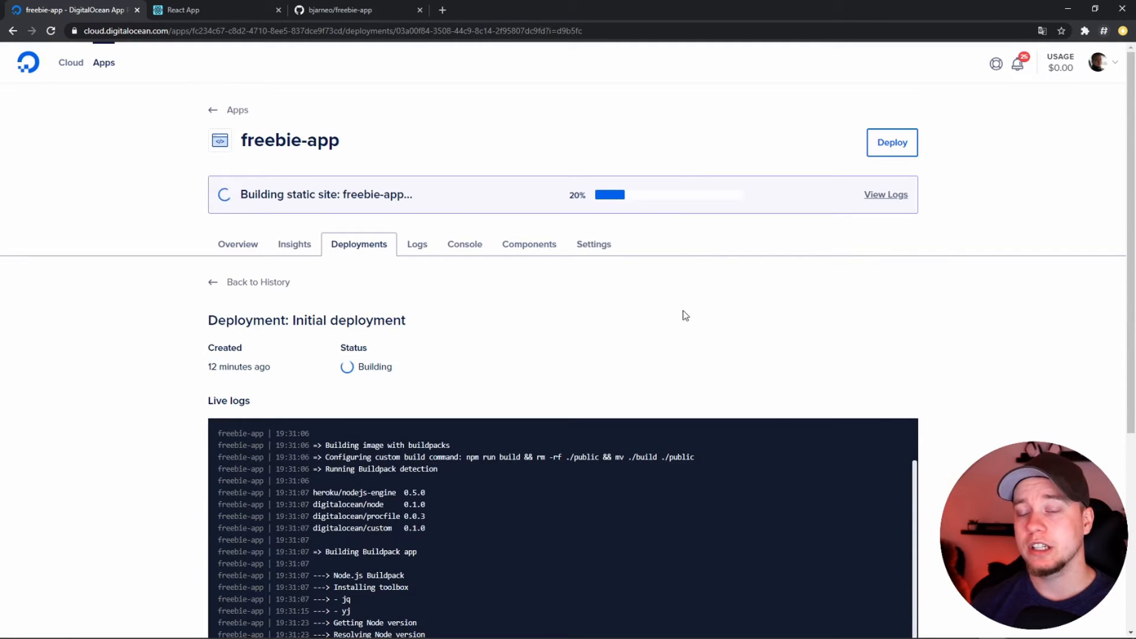
pyautogui.click(604, 247)
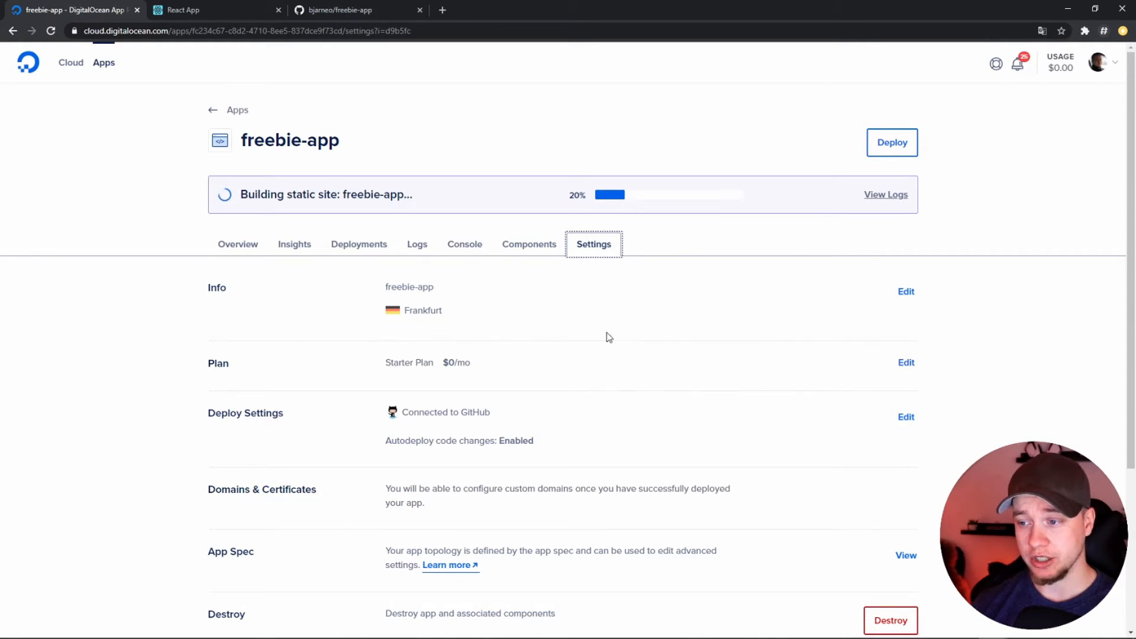
pyautogui.scroll(-1, 649, 315)
pyautogui.scroll(-1, 645, 314)
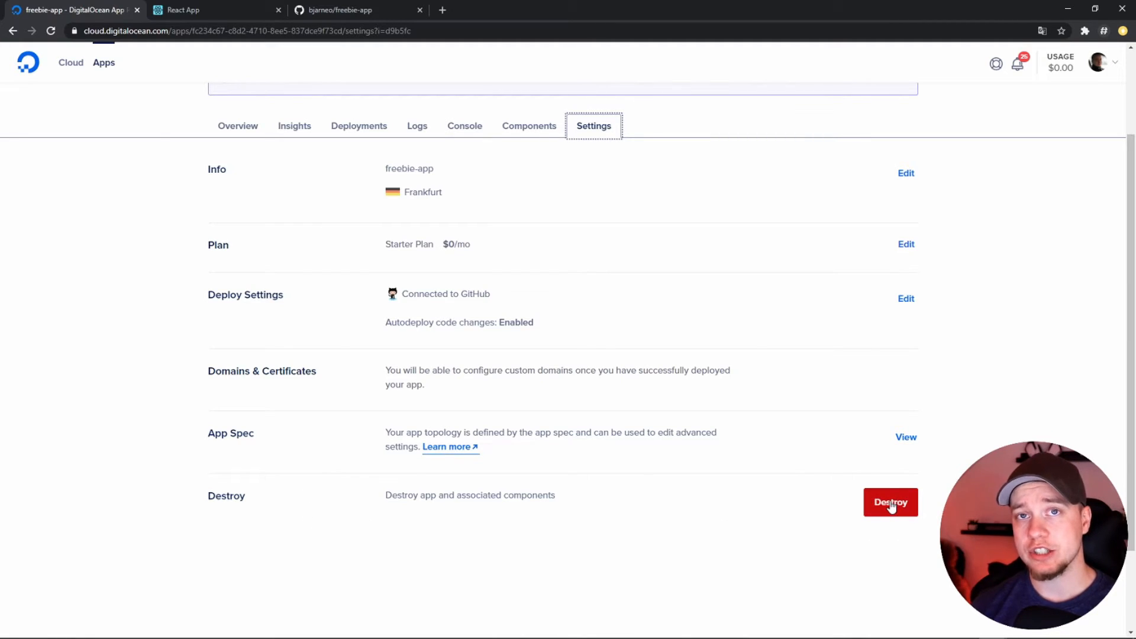
pyautogui.scroll(2, 616, 385)
# Review the freebie-app component's configuration, including its site type, source, environment variables, HTTP routes and build command
pyautogui.click(529, 245)
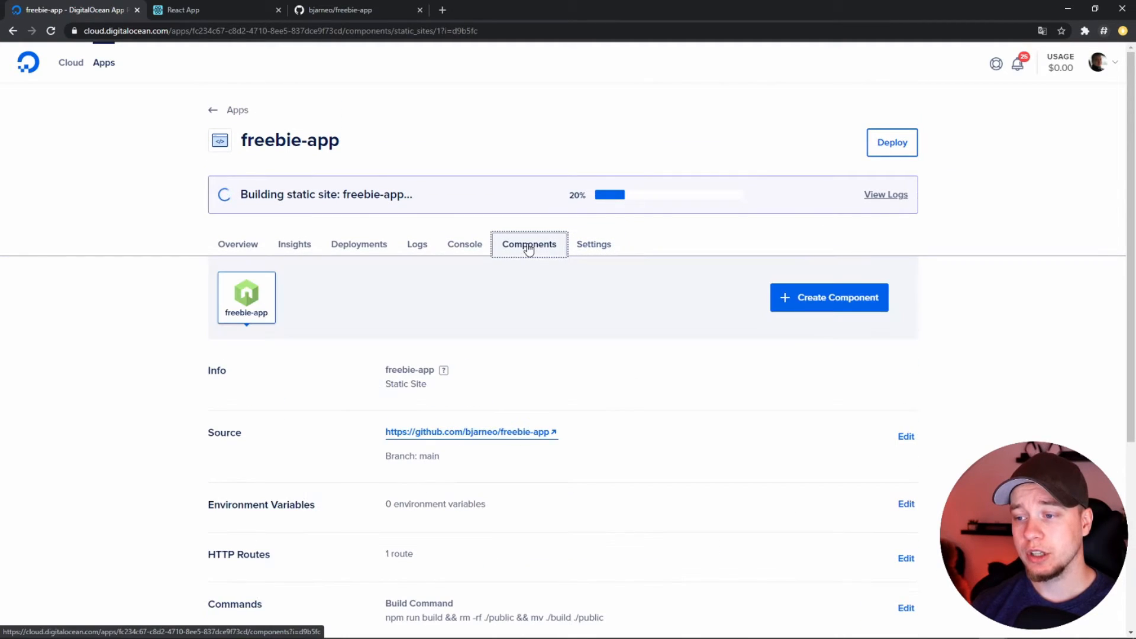
pyautogui.scroll(-2, 951, 350)
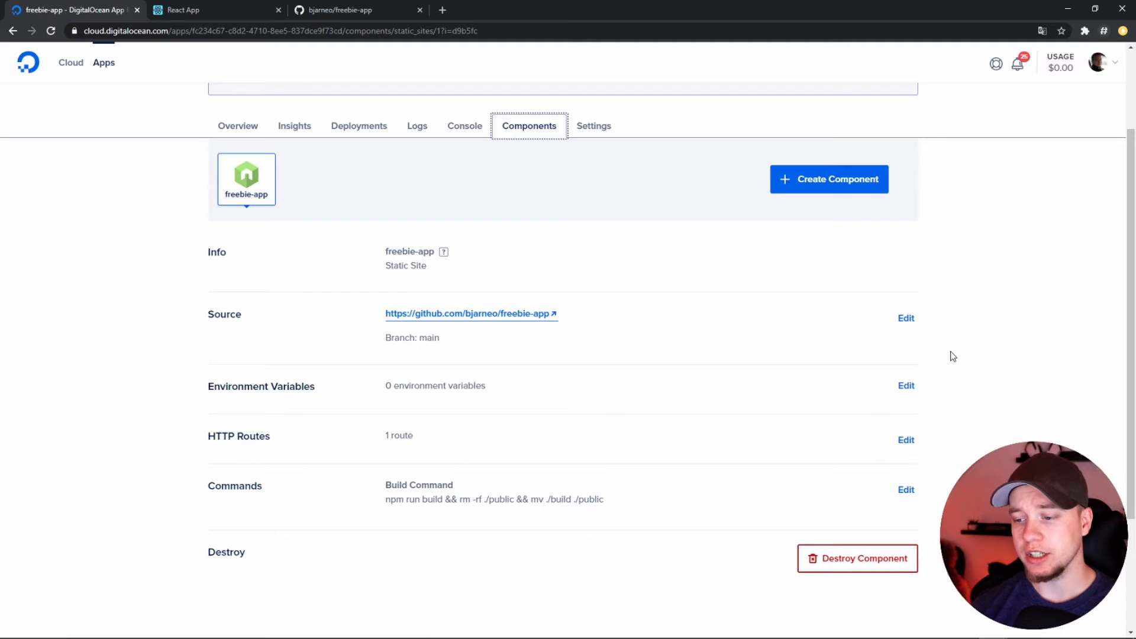
pyautogui.scroll(-1, 311, 316)
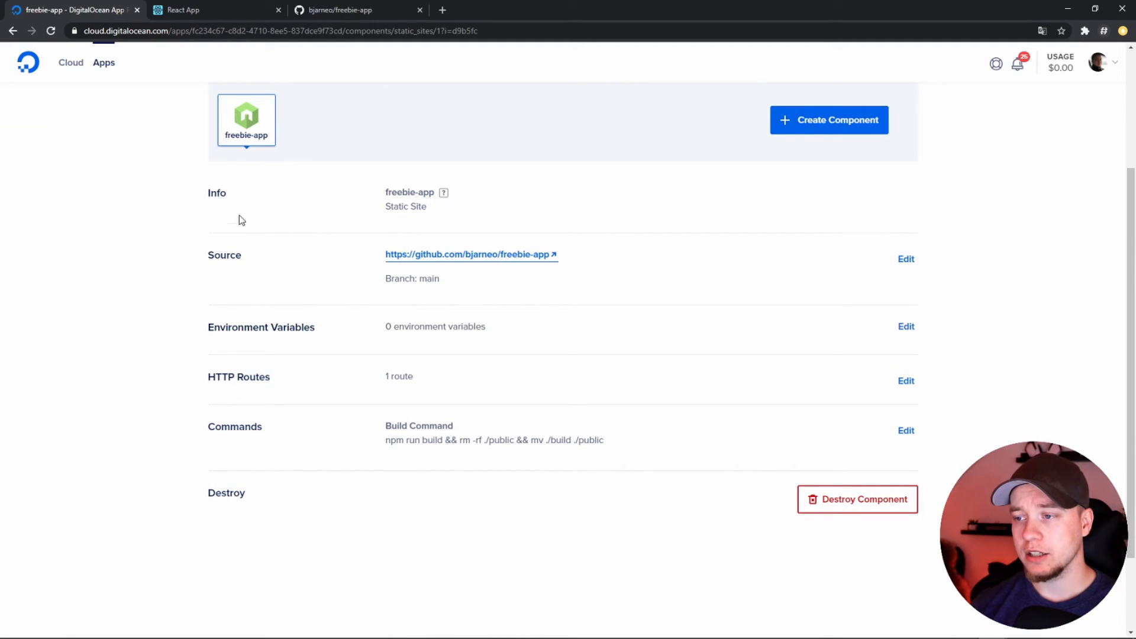
pyautogui.moveTo(439, 216); pyautogui.dragTo(364, 212)
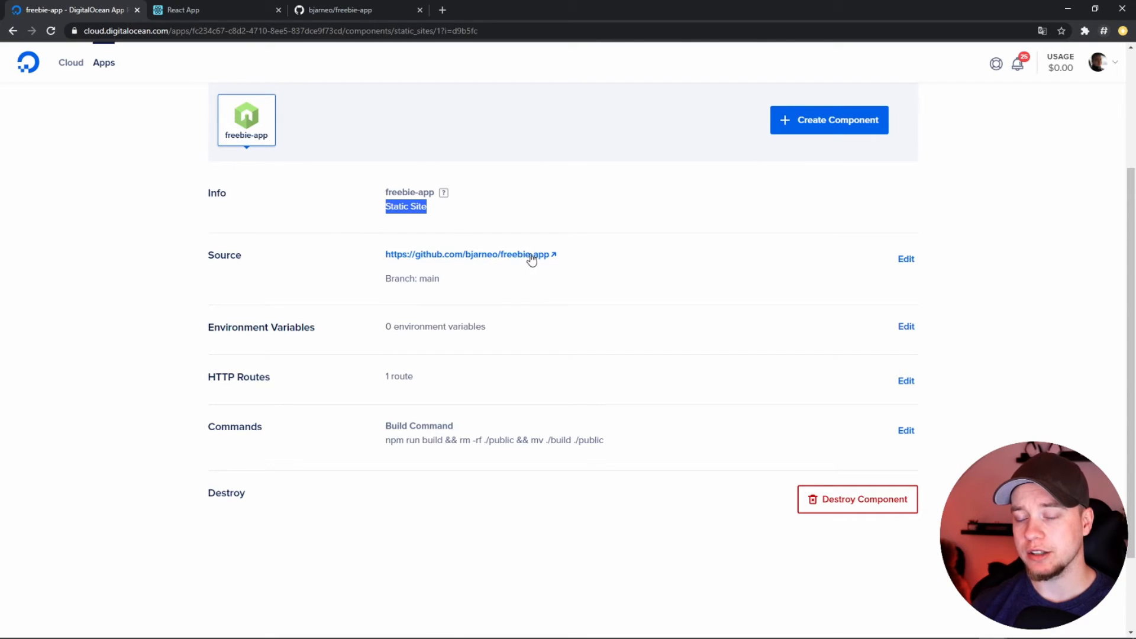
pyautogui.click(480, 331)
pyautogui.moveTo(480, 331); pyautogui.dragTo(391, 332)
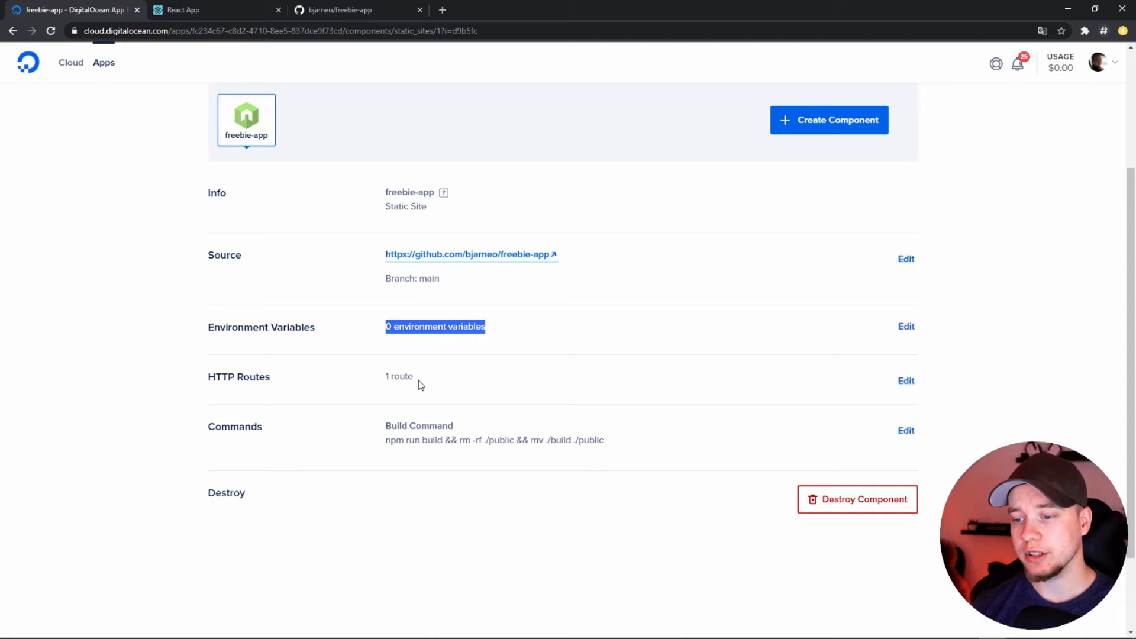
pyautogui.moveTo(415, 378); pyautogui.dragTo(394, 380)
pyautogui.moveTo(374, 433); pyautogui.dragTo(539, 450)
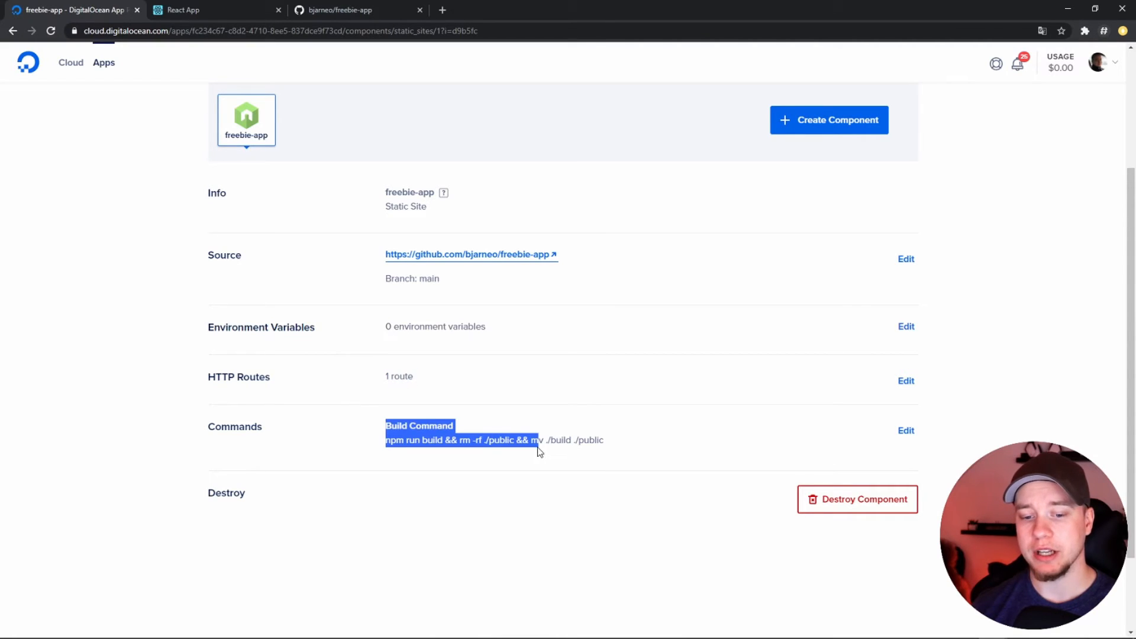
# Look through the app's console, runtime logs and deployment history, and open the live app
pyautogui.scroll(3, 497, 412)
pyautogui.click(465, 245)
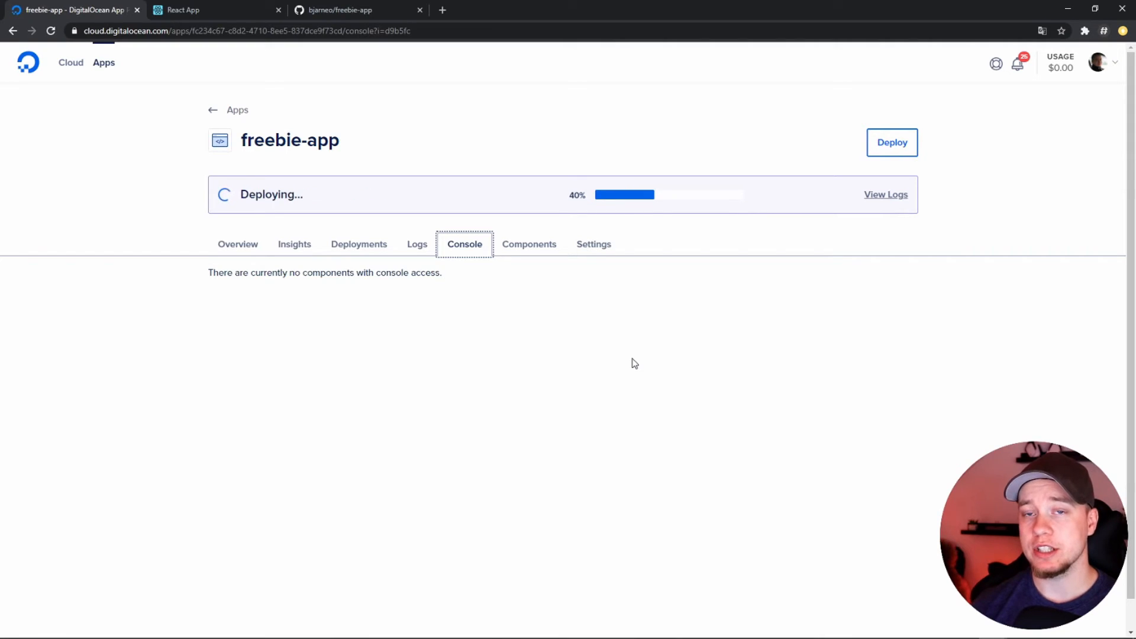
pyautogui.click(415, 244)
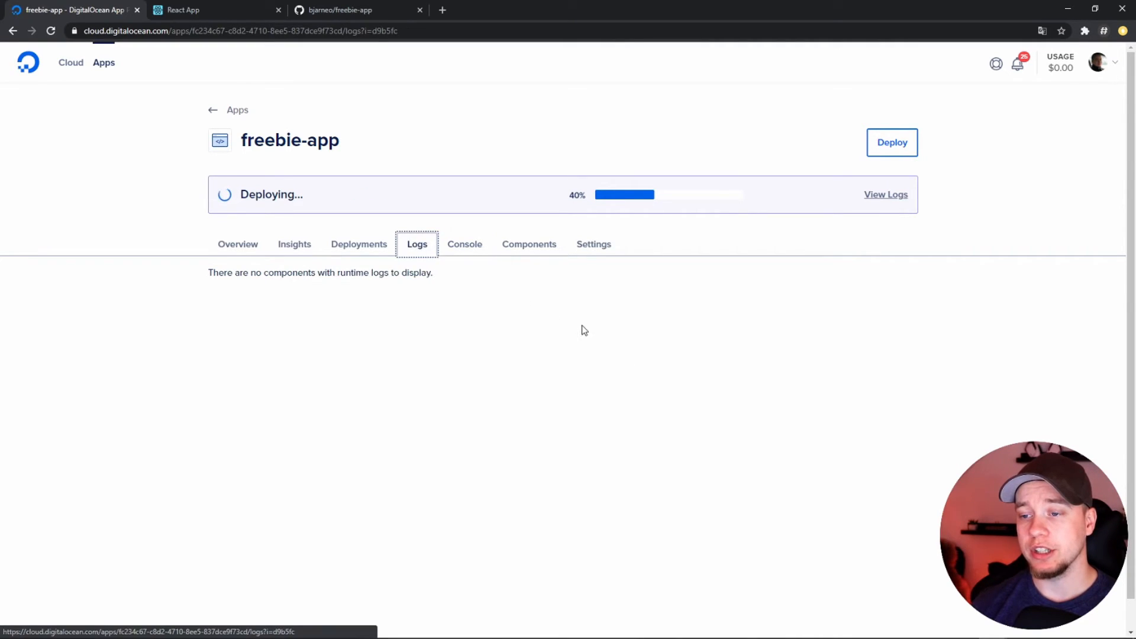
pyautogui.click(345, 250)
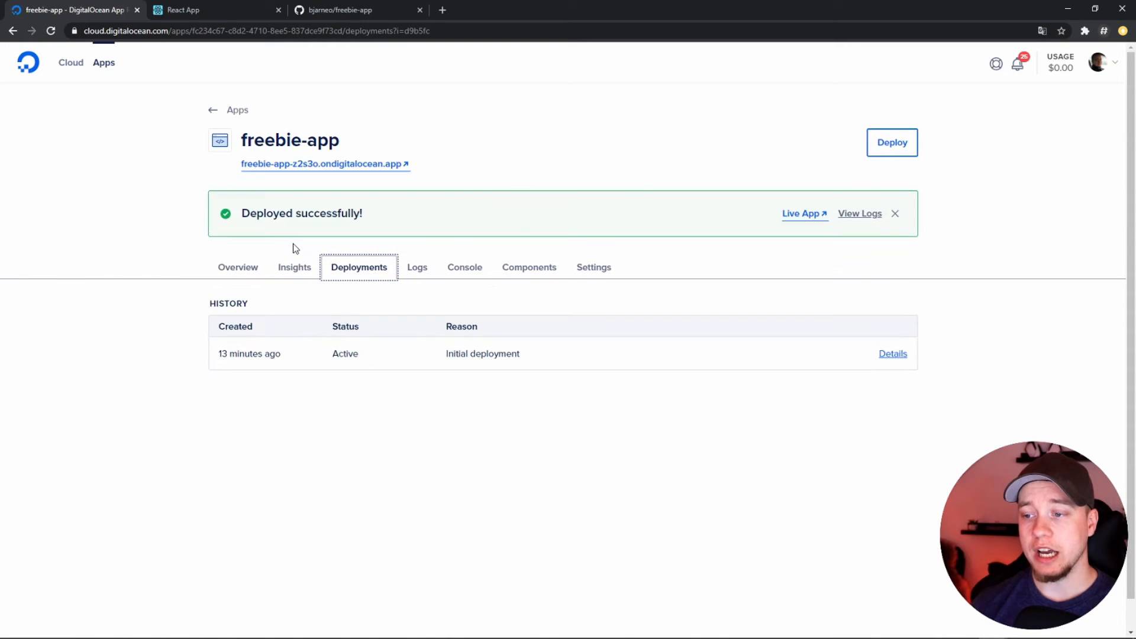
pyautogui.click(801, 216)
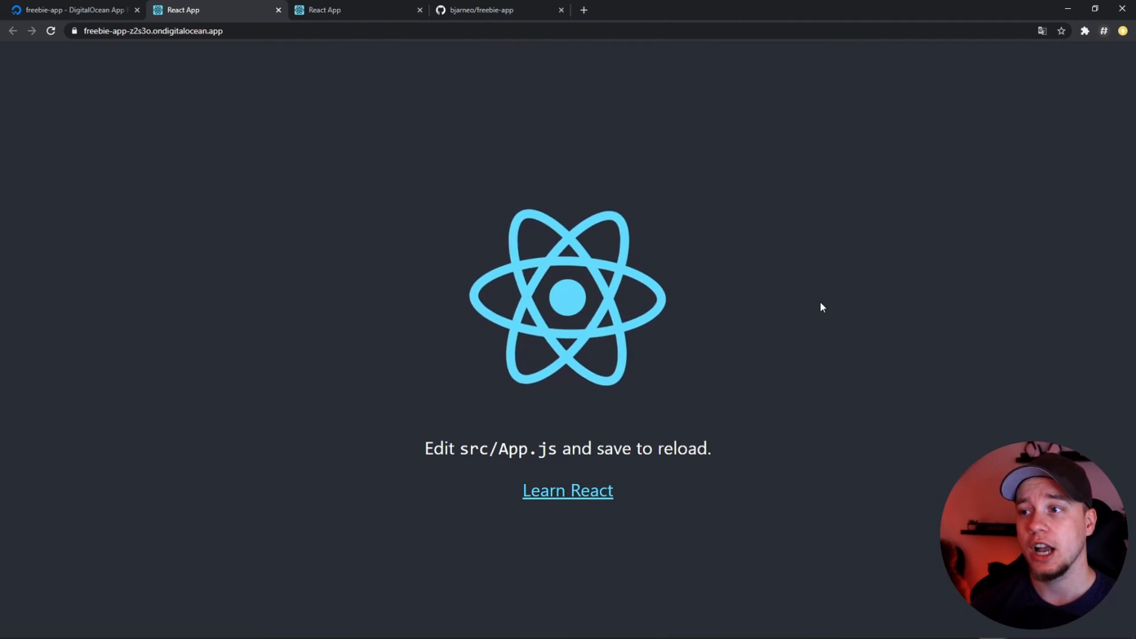
# Switch to the terminal and open src/App.js in Vim
pyautogui.hotkey('alt', 'Tab')
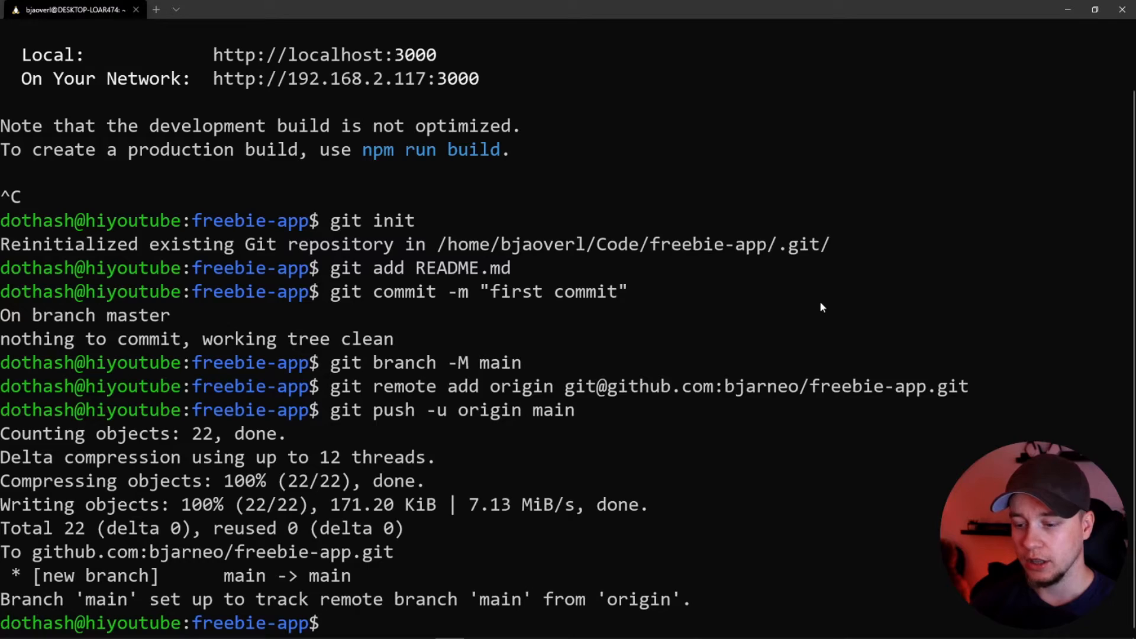
pyautogui.write('vim src/A')
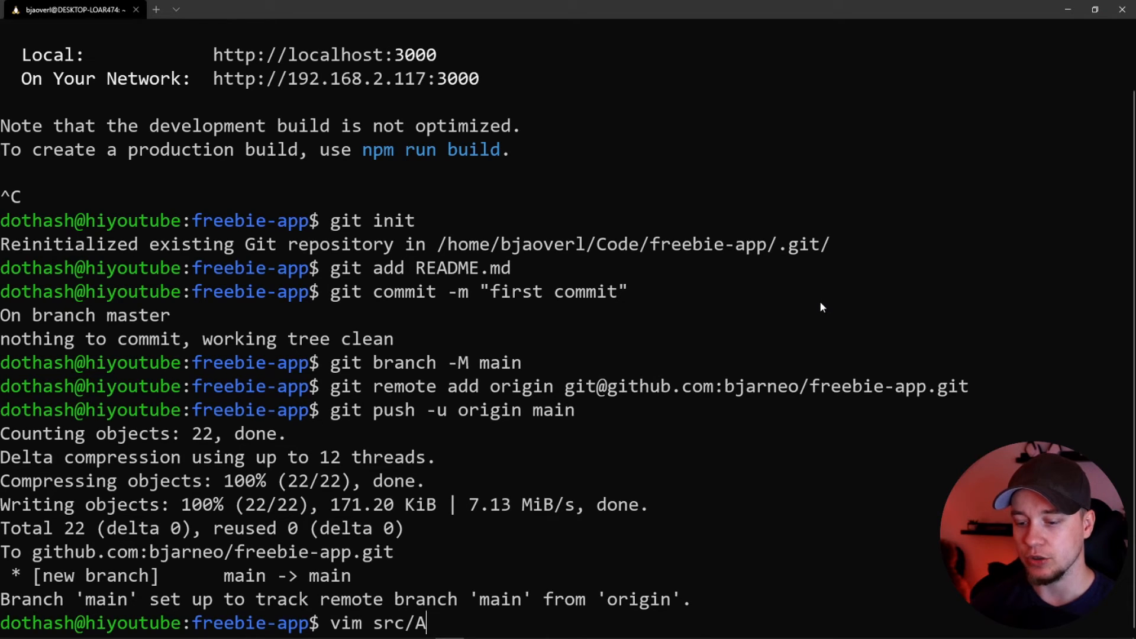
pyautogui.write('pp.js')
pyautogui.press('Return')
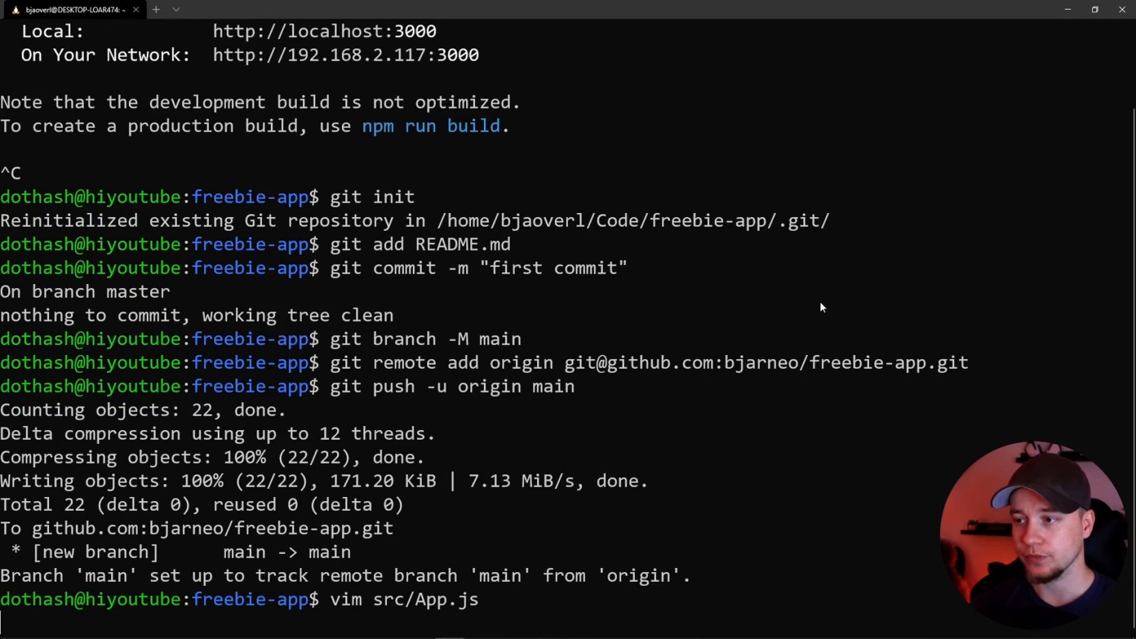
# Replace the header paragraph's text with "Hello, awesome people." and save and close the file
pyautogui.press('i')
pyautogui.press('Down')
pyautogui.press('Down')
pyautogui.press('Down')
pyautogui.press('Down')
pyautogui.press('Down')
pyautogui.press('Down')
pyautogui.press('Down')
pyautogui.press('Down')
pyautogui.press('Down')
pyautogui.press('Down')
pyautogui.press('Down')
pyautogui.press('Right')
pyautogui.press('Right')
pyautogui.press('Right')
pyautogui.press('Right')
pyautogui.press('BackSpace')
pyautogui.press('Delete')
pyautogui.press('Delete')
pyautogui.press('Delete')
pyautogui.press('Delete')
pyautogui.press('Delete')
pyautogui.press('Delete')
pyautogui.press('Delete')
pyautogui.press('Delete')
pyautogui.press('Delete')
pyautogui.press('Delete')
pyautogui.press('Delete')
pyautogui.press('Delete')
pyautogui.press('Delete')
pyautogui.press('Delete')
pyautogui.press('Delete')
pyautogui.press('Delete')
pyautogui.press('Delete')
pyautogui.press('Delete')
pyautogui.press('Delete')
pyautogui.press('Delete')
pyautogui.press('Delete')
pyautogui.press('Delete')
pyautogui.press('Delete')
pyautogui.press('Delete')
pyautogui.press('Delete')
pyautogui.press('Delete')
pyautogui.press('Delete')
pyautogui.press('Delete')
pyautogui.press('Delete')
pyautogui.press('Delete')
pyautogui.press('Delete')
pyautogui.press('Delete')
pyautogui.press('Delete')
pyautogui.press('Delete')
pyautogui.press('Delete')
pyautogui.press('Delete')
pyautogui.press('Delete')
pyautogui.press('Delete')
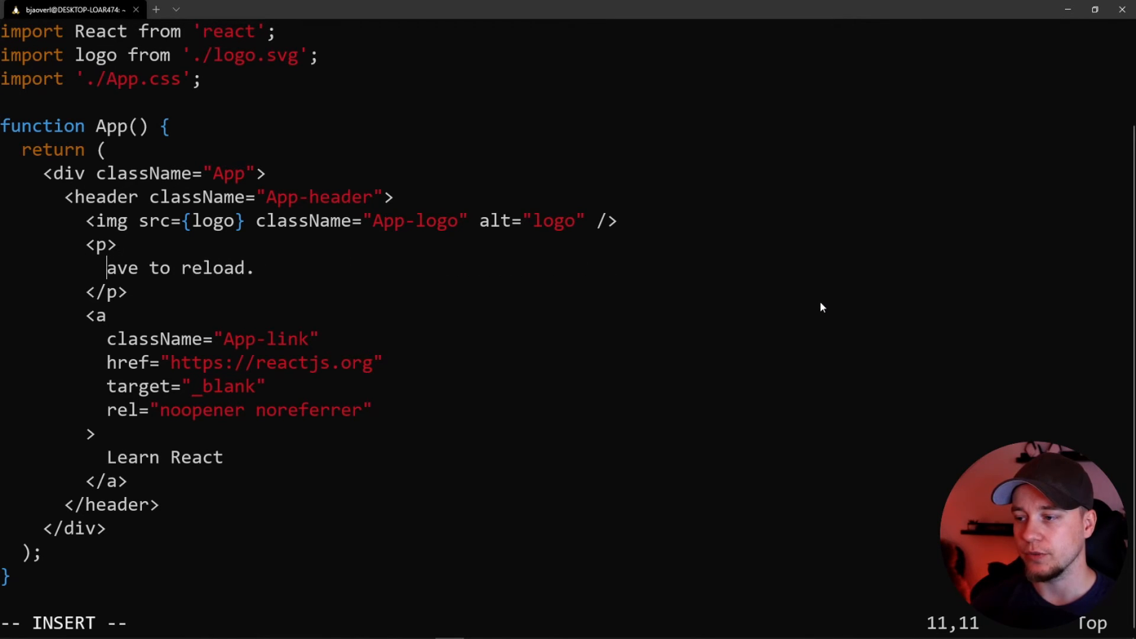
pyautogui.write('He')
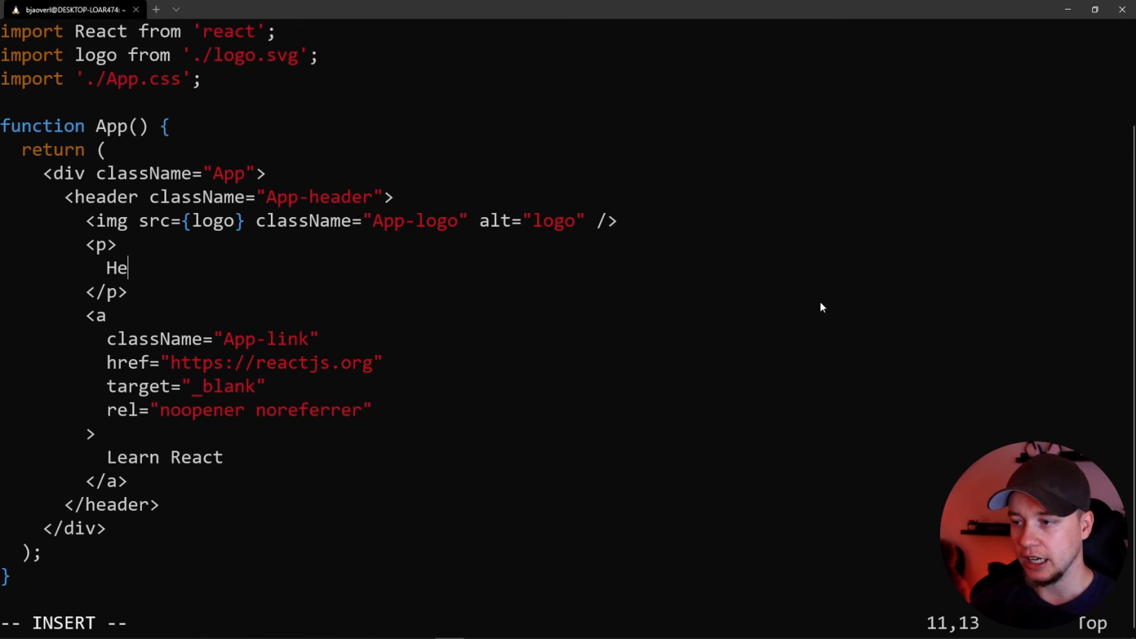
pyautogui.write('ll')
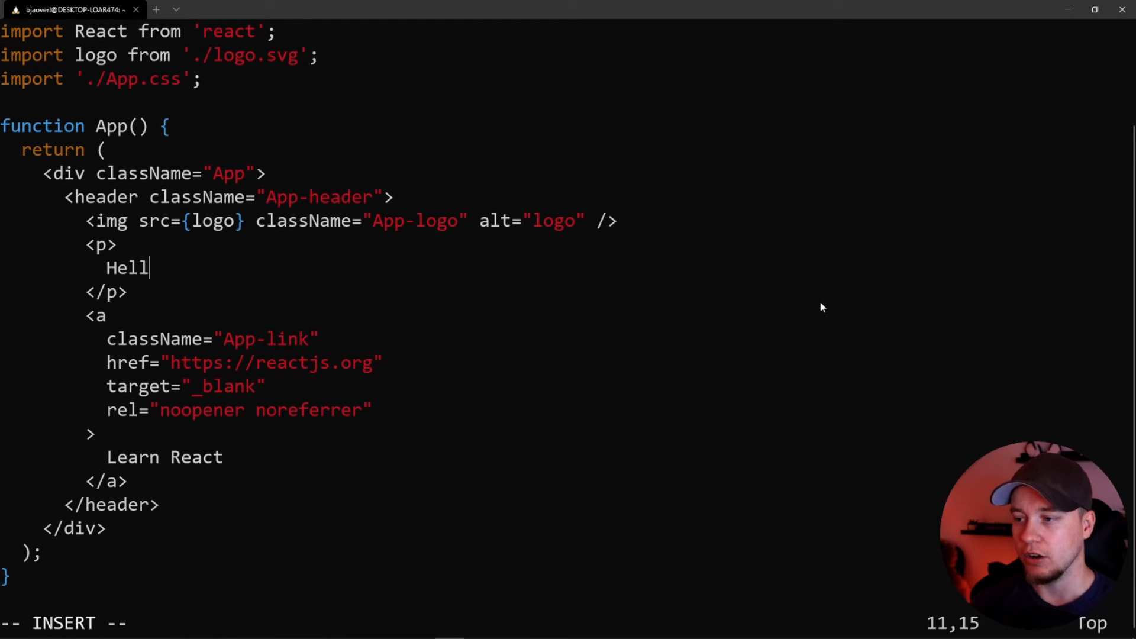
pyautogui.write('o, awesome people.')
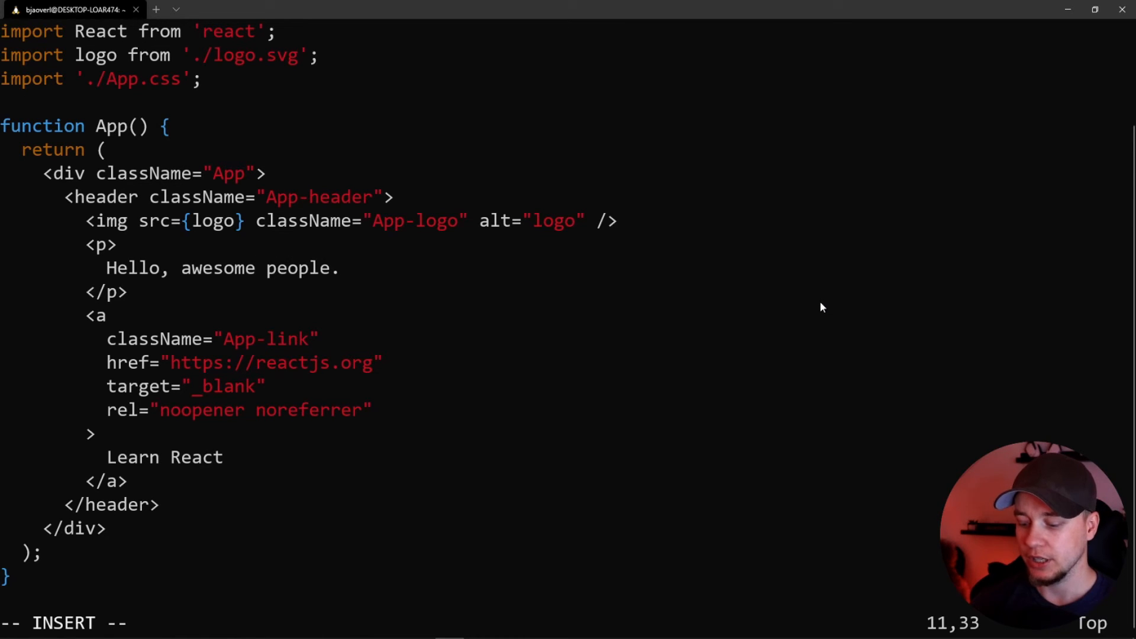
pyautogui.press('Escape')
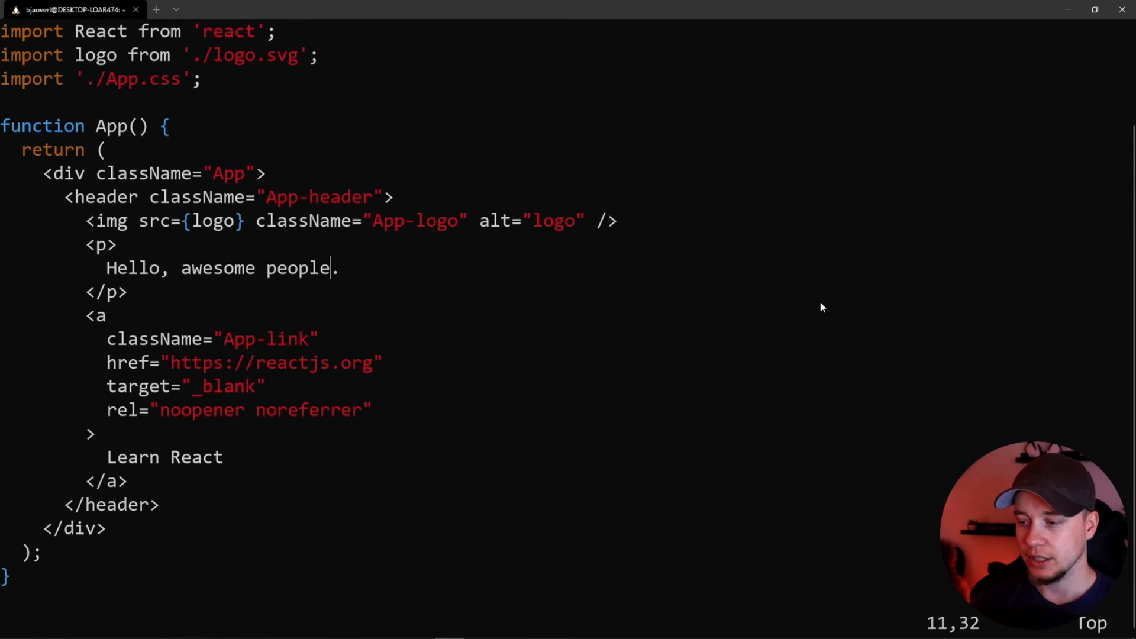
pyautogui.write(':wq')
pyautogui.press('Return')
# Commit all tracked changes with the message "update" and push them to the GitHub repository
pyautogui.write('git commit -m "')
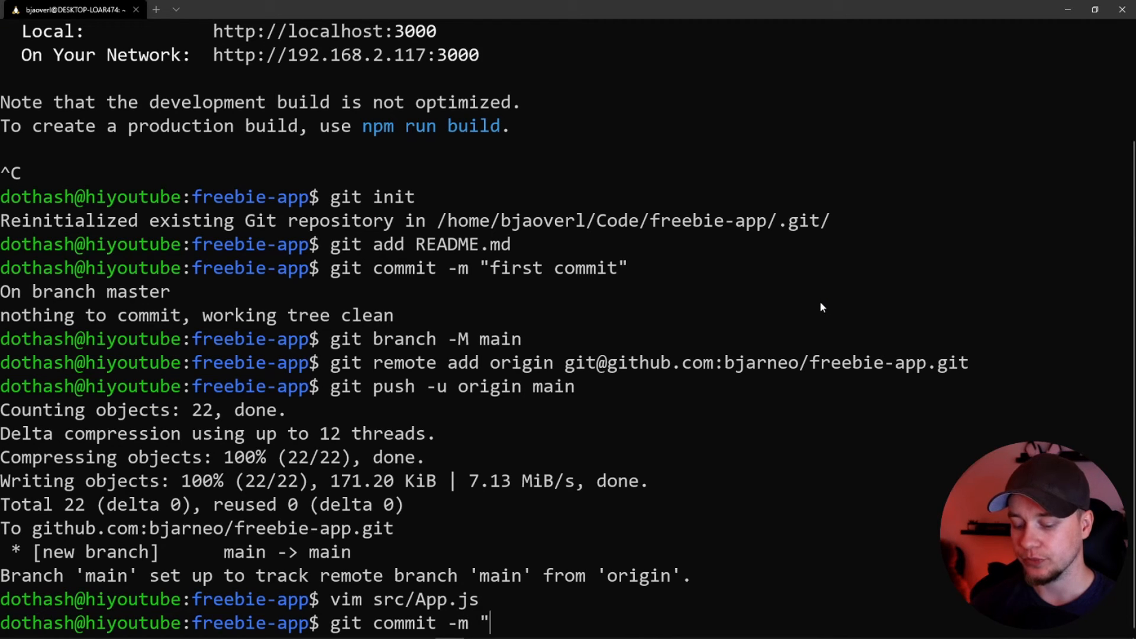
pyautogui.write('update" -a')
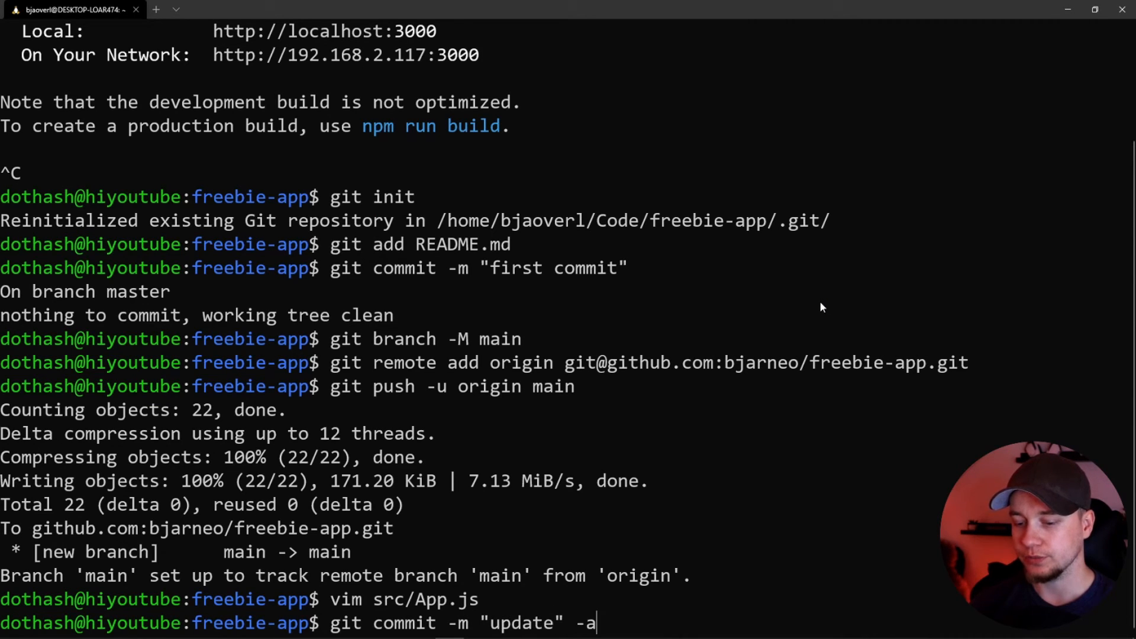
pyautogui.press('Return')
pyautogui.write('git push')
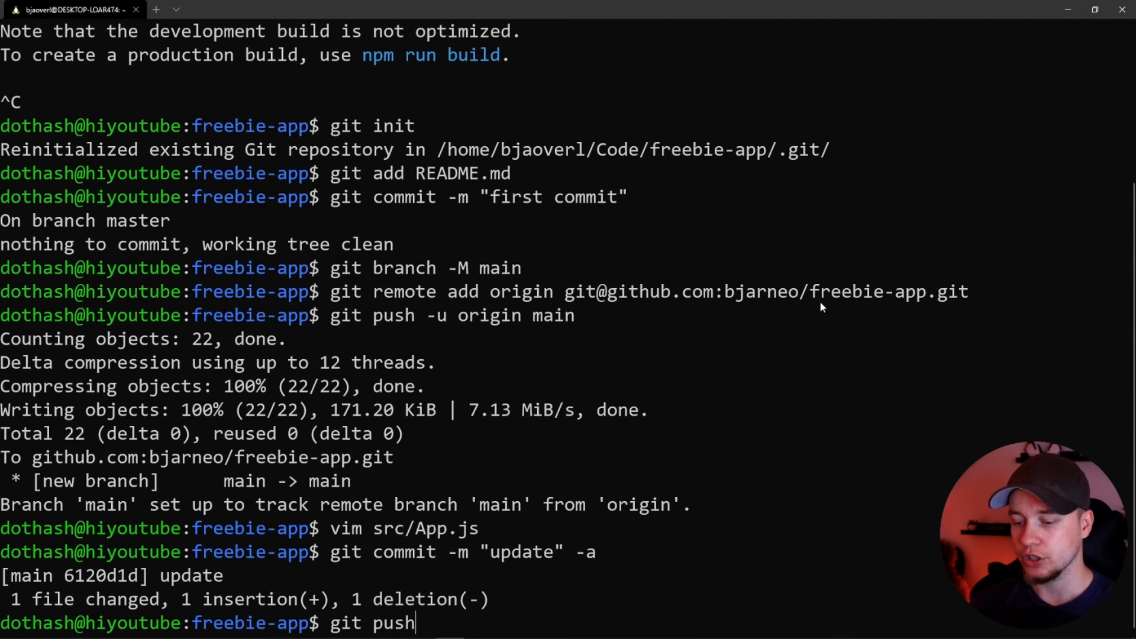
pyautogui.press('Return')
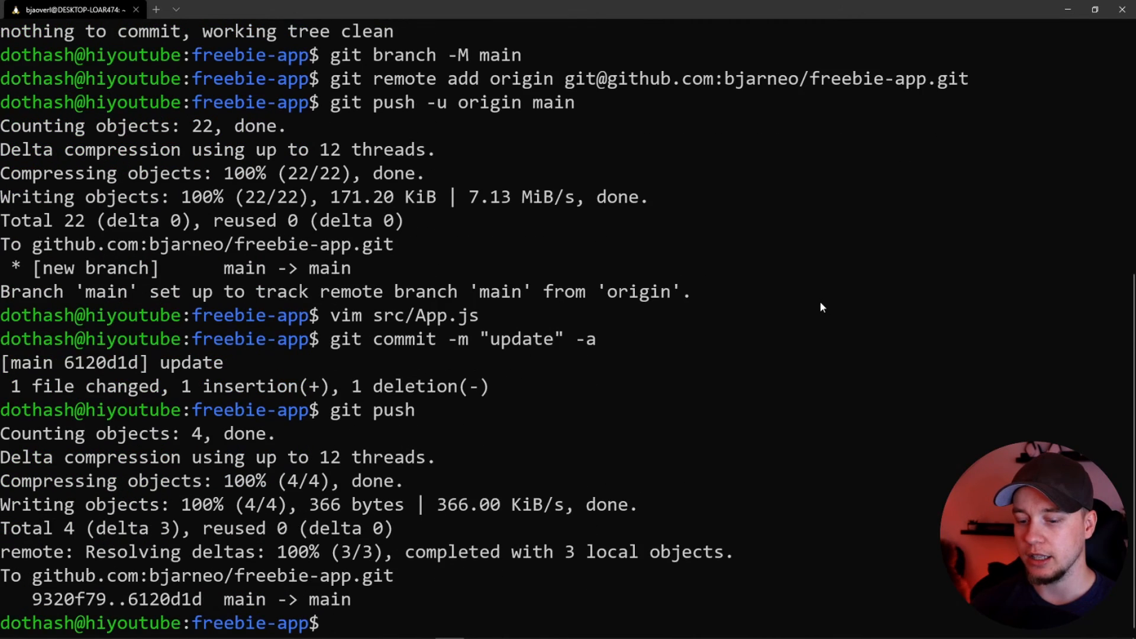
# Return to the browser, check freebie-app's deployment history in DigitalOcean and open the live site to inspect the updated page
pyautogui.hotkey('alt', 'Tab')
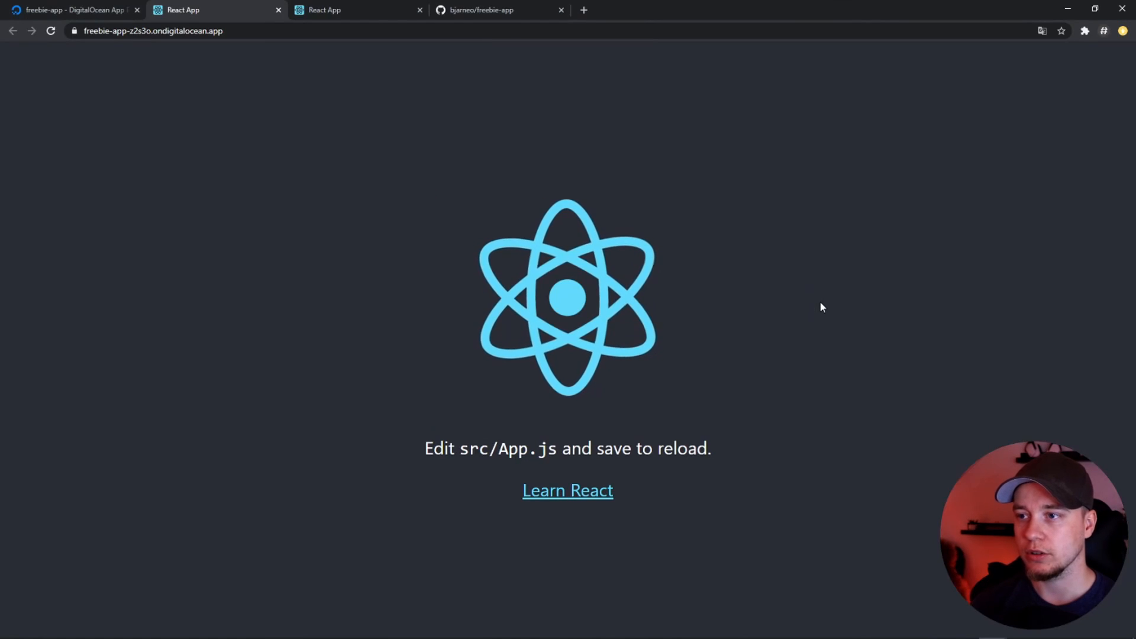
pyautogui.click(74, 10)
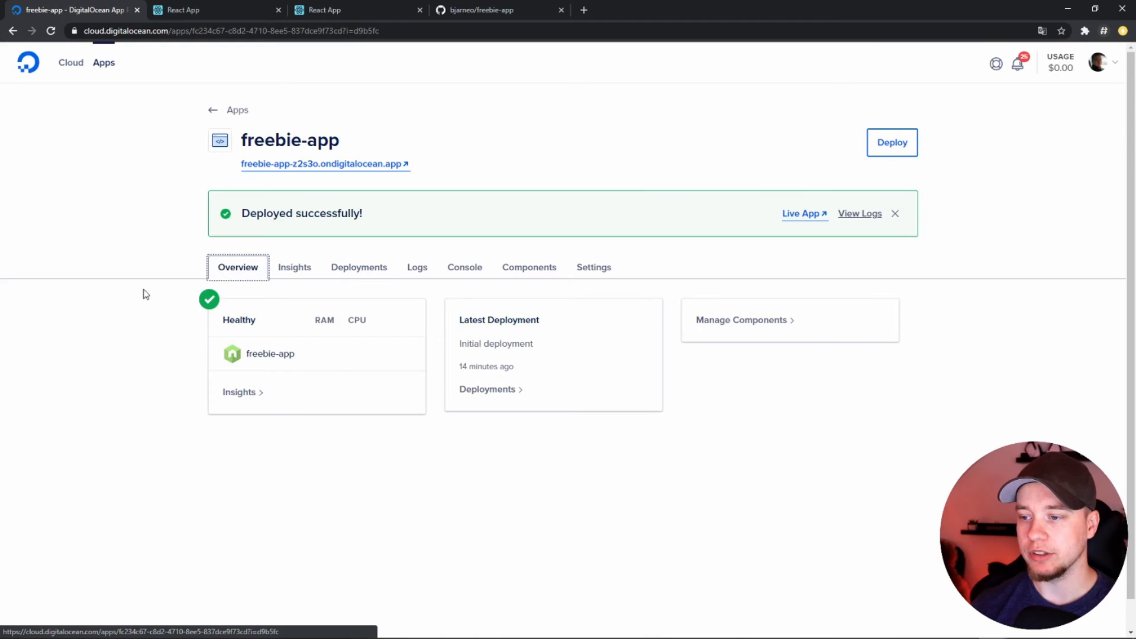
pyautogui.click(370, 271)
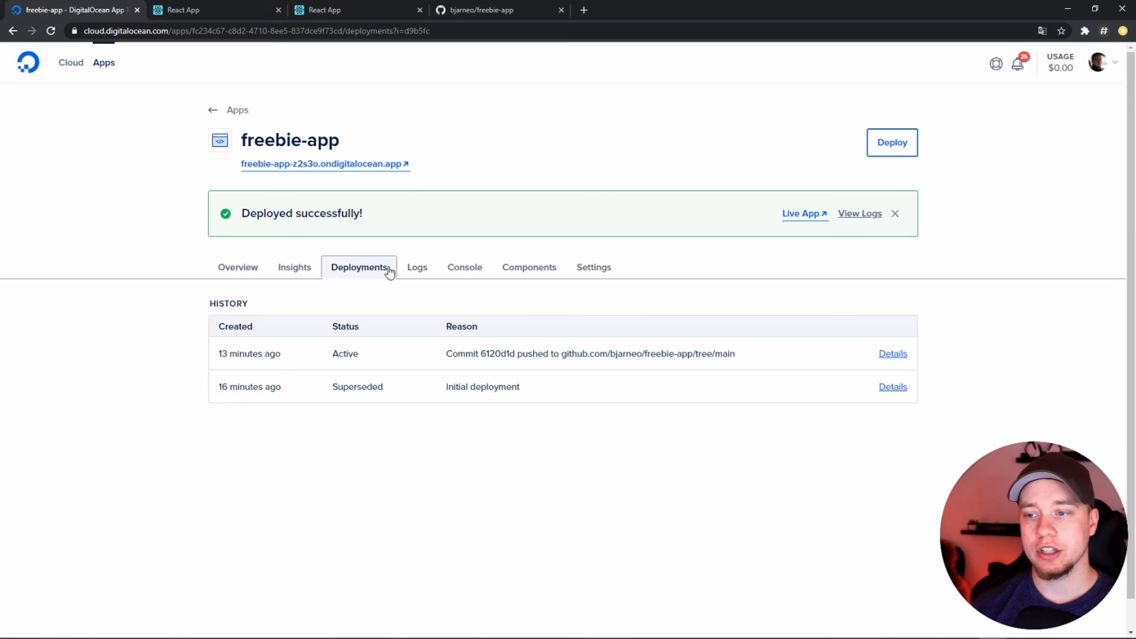
pyautogui.click(389, 165)
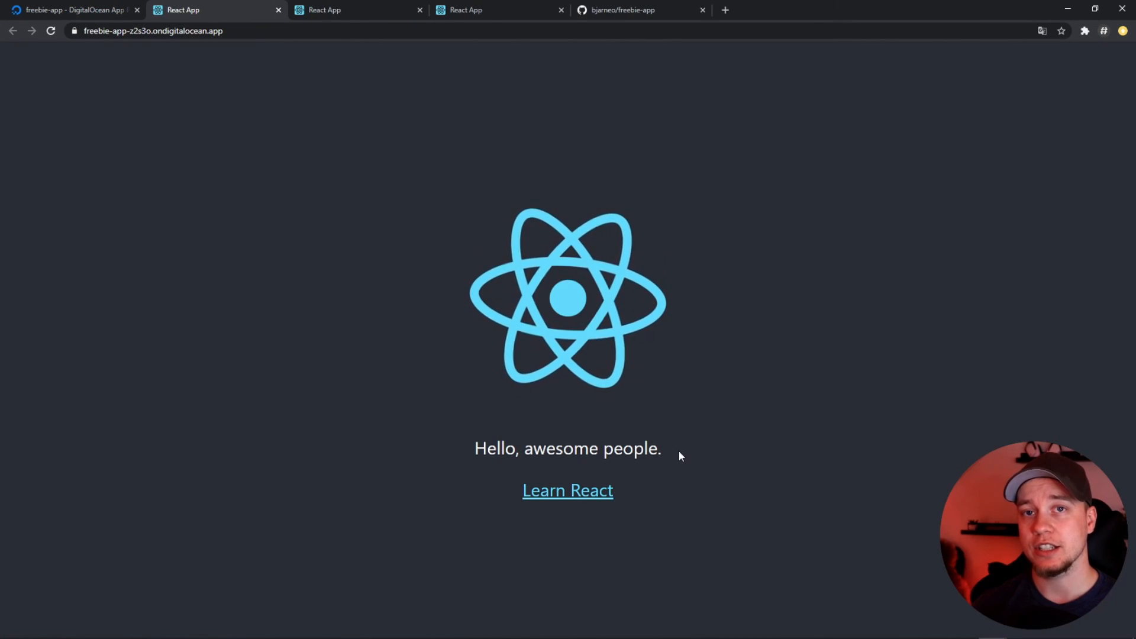
pyautogui.click(321, 10)
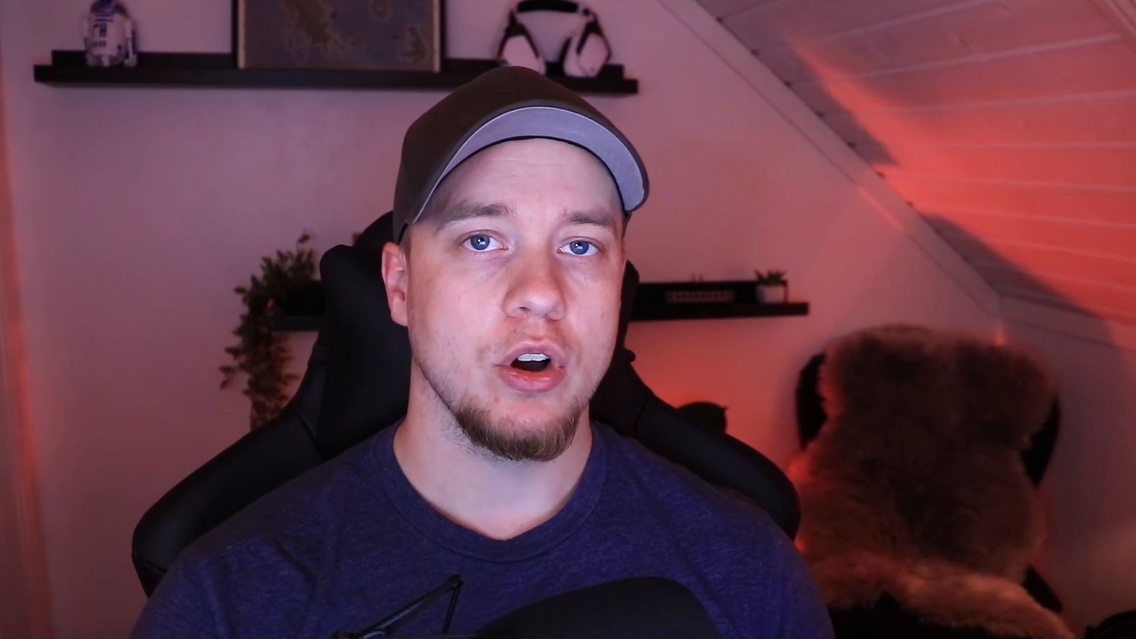